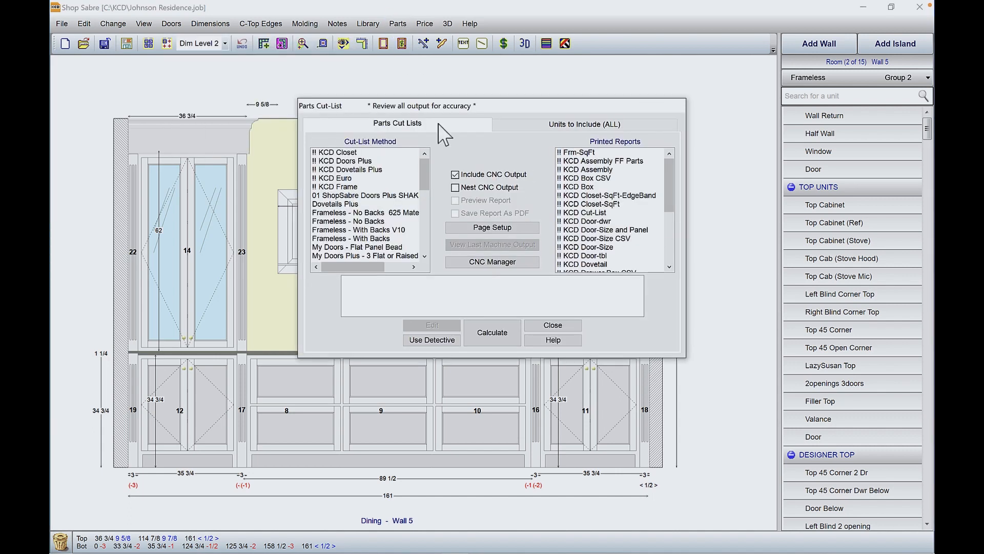
# Step: Choose the ShopSabre Doors Plus cut-list method for the parts cut list
pyautogui.click(424, 256)
pyautogui.click(424, 256)
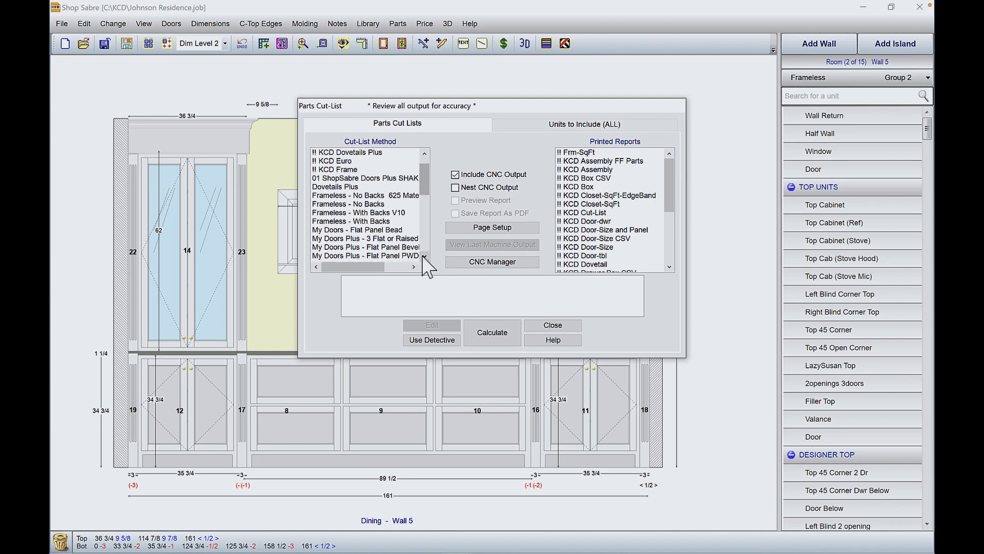
pyautogui.click(425, 256)
pyautogui.click(425, 255)
pyautogui.click(424, 255)
pyautogui.click(425, 256)
pyautogui.click(425, 256)
pyautogui.click(424, 256)
pyautogui.click(425, 256)
pyautogui.click(425, 256)
pyautogui.click(424, 255)
pyautogui.click(425, 256)
pyautogui.click(424, 255)
pyautogui.click(425, 256)
pyautogui.click(424, 256)
pyautogui.click(424, 255)
pyautogui.click(424, 256)
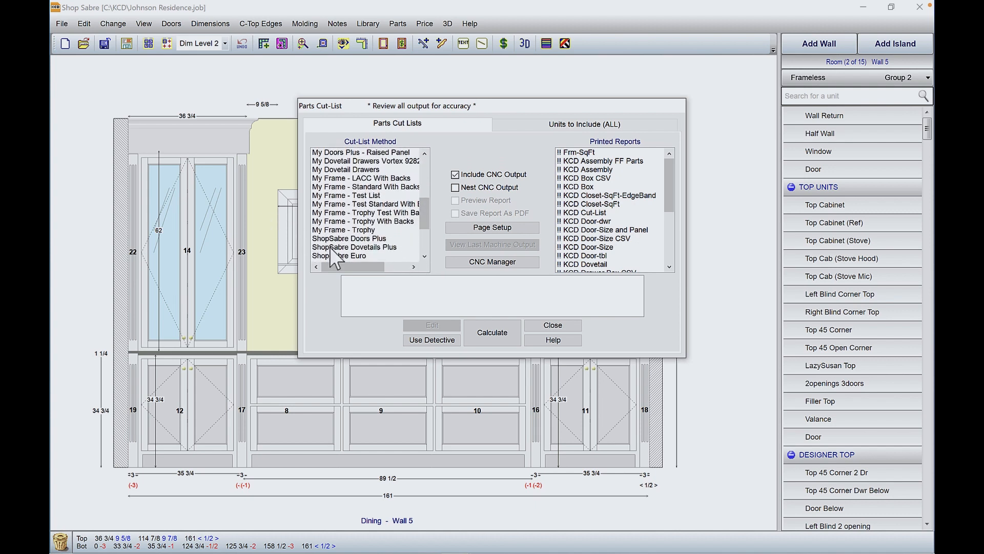
pyautogui.click(333, 238)
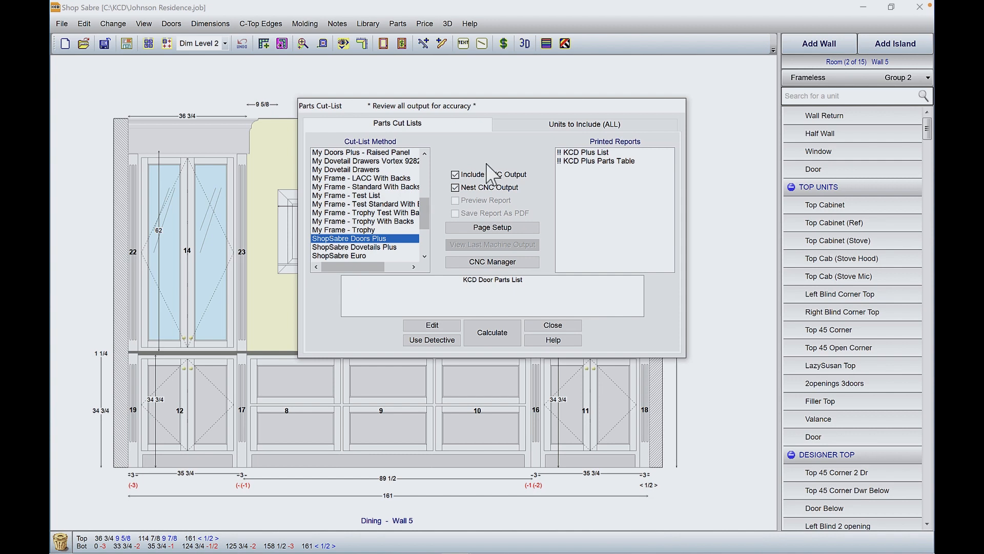
# Step: Limit the included units to Dining units 8 through 12, leaving out its top cabinets and fluted units, and calculate the cut list
pyautogui.click(579, 129)
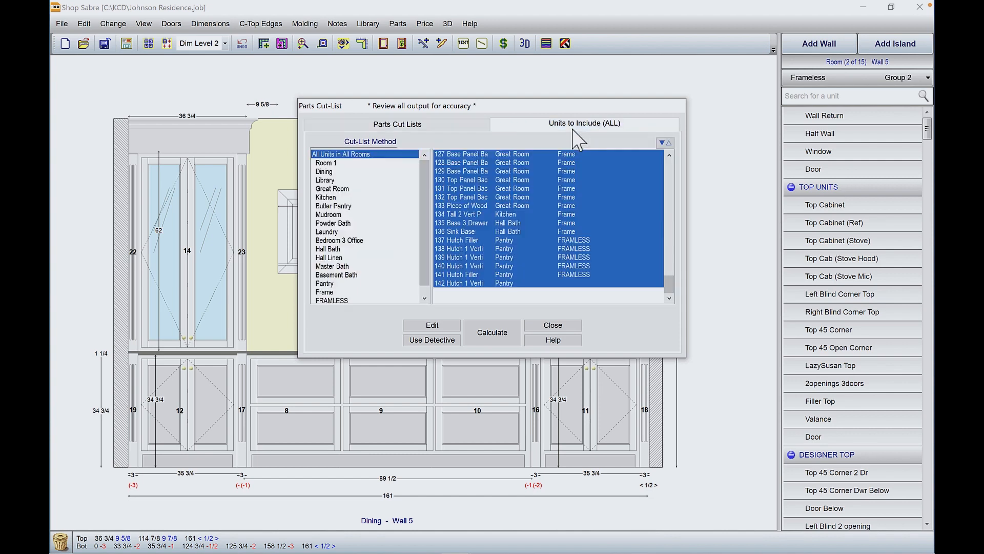
pyautogui.click(328, 172)
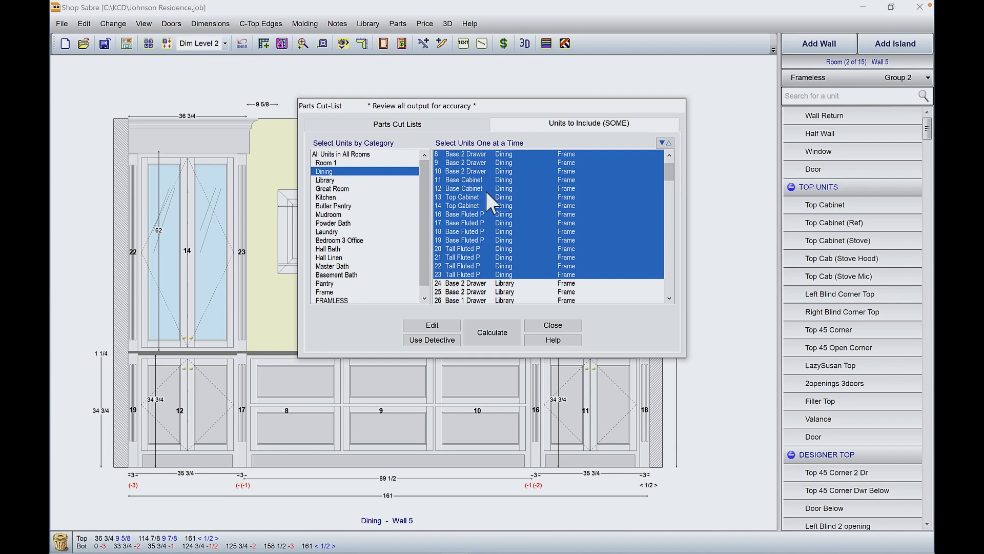
pyautogui.click(471, 197)
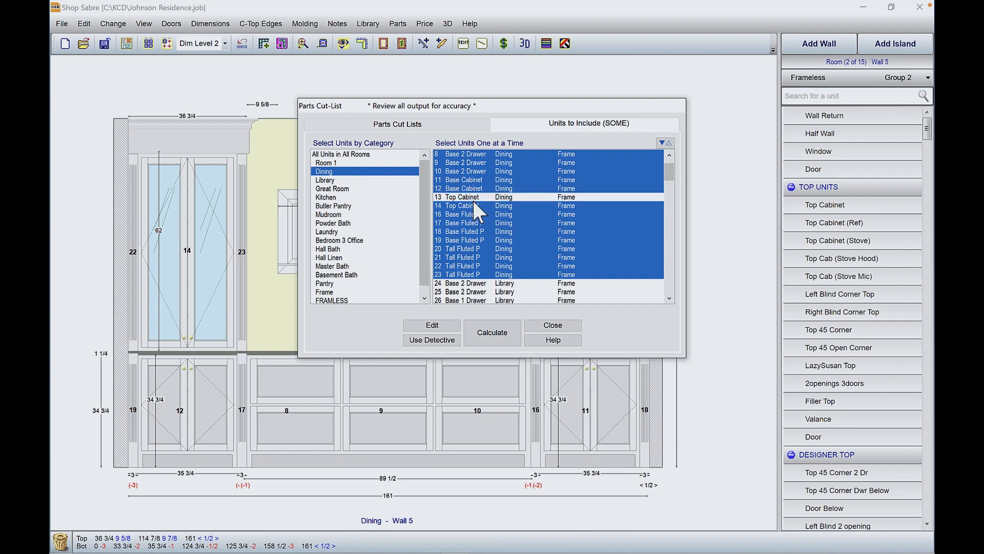
pyautogui.click(472, 205)
pyautogui.click(475, 213)
pyautogui.click(473, 221)
pyautogui.click(475, 231)
pyautogui.click(475, 239)
pyautogui.click(474, 249)
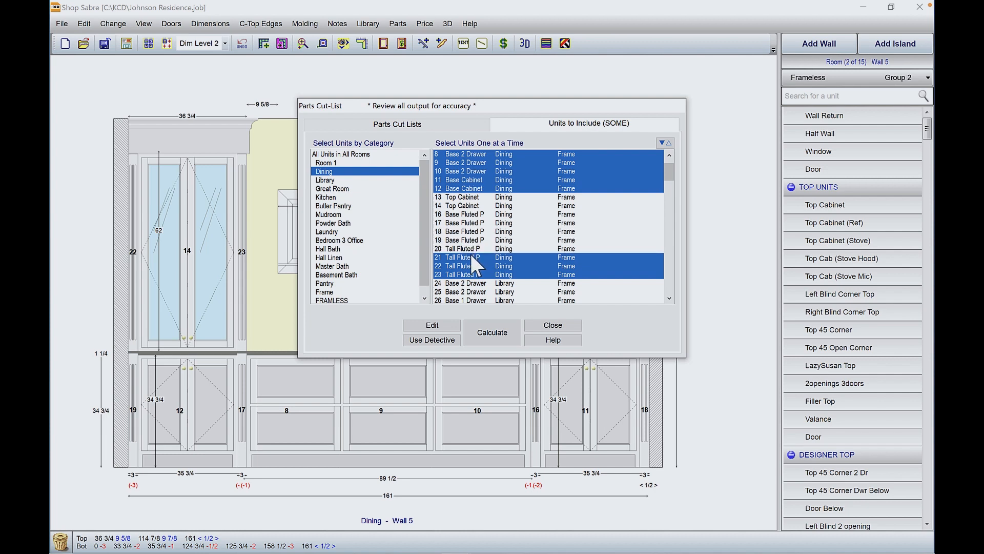
pyautogui.click(471, 257)
pyautogui.click(472, 265)
pyautogui.click(474, 274)
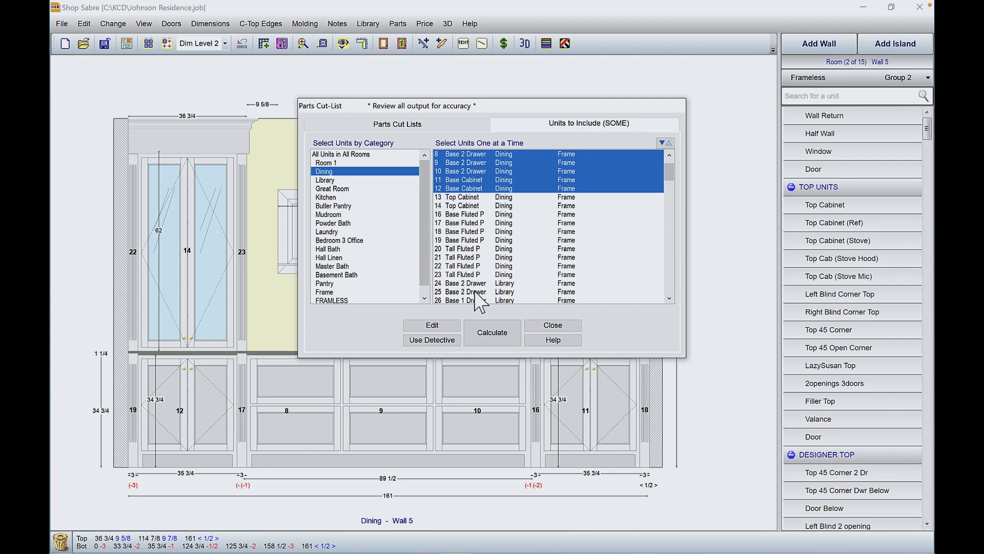
pyautogui.click(484, 333)
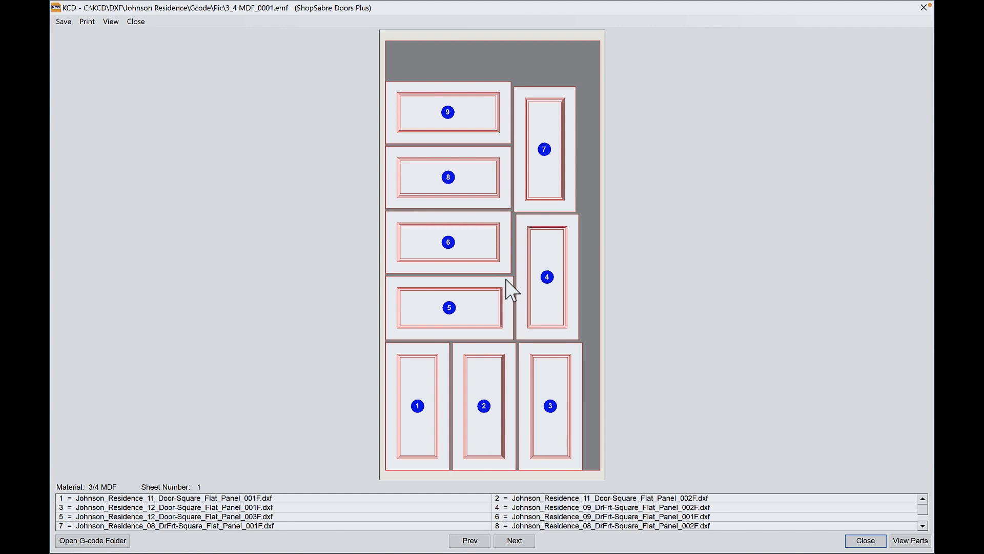
# Step: View the nested parts and inspect the drawer-front DXF files for units 08 and 09, including the tool operation on a panel line
pyautogui.click(903, 540)
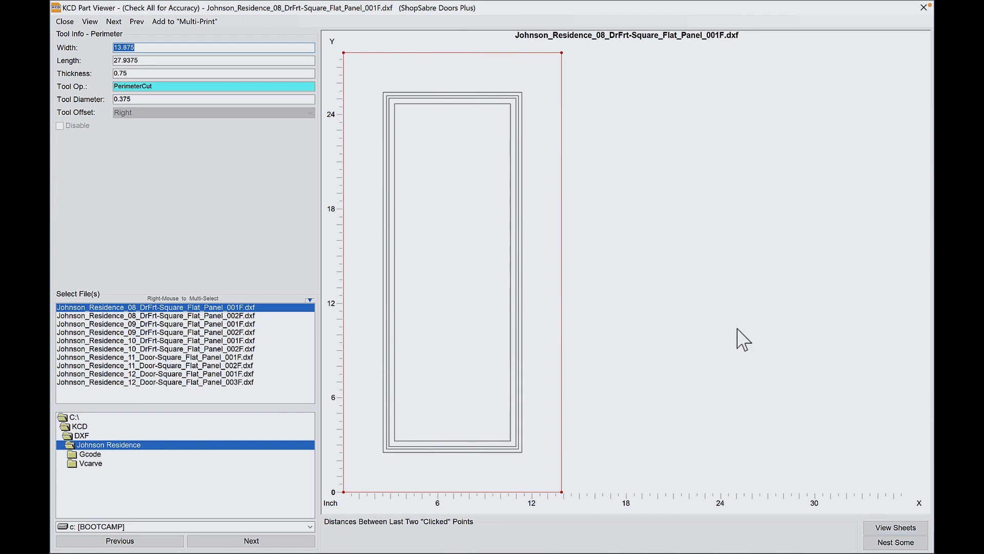
pyautogui.click(147, 315)
pyautogui.click(135, 323)
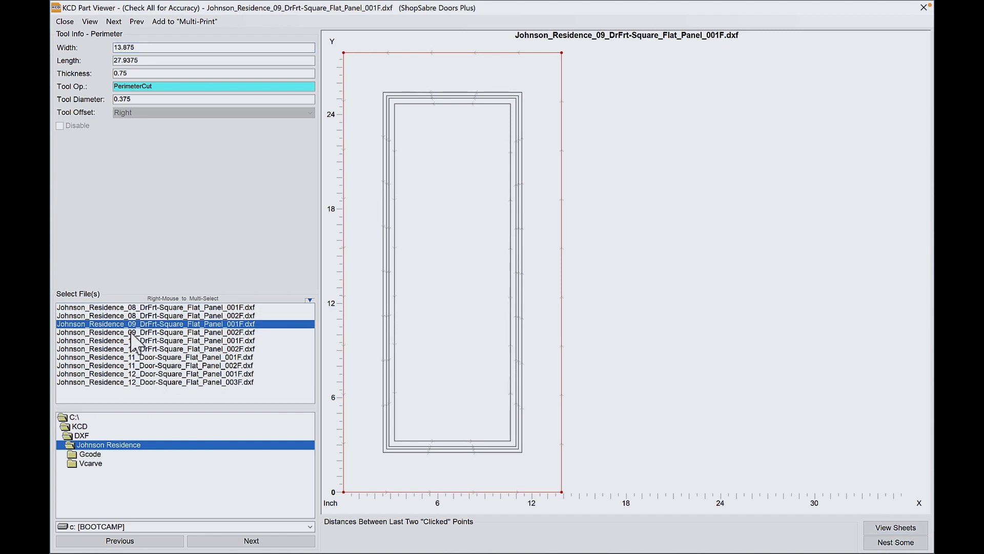
pyautogui.click(148, 308)
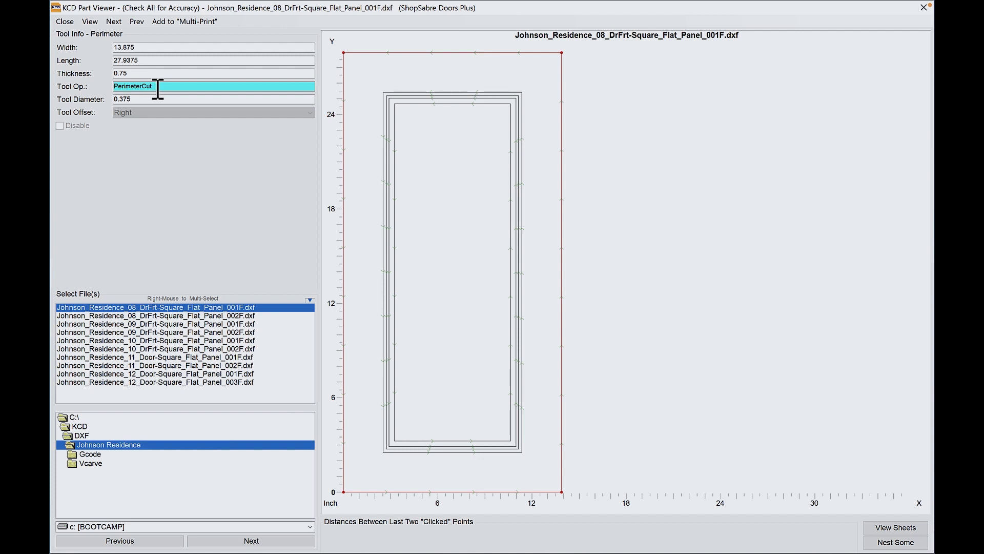
pyautogui.click(394, 128)
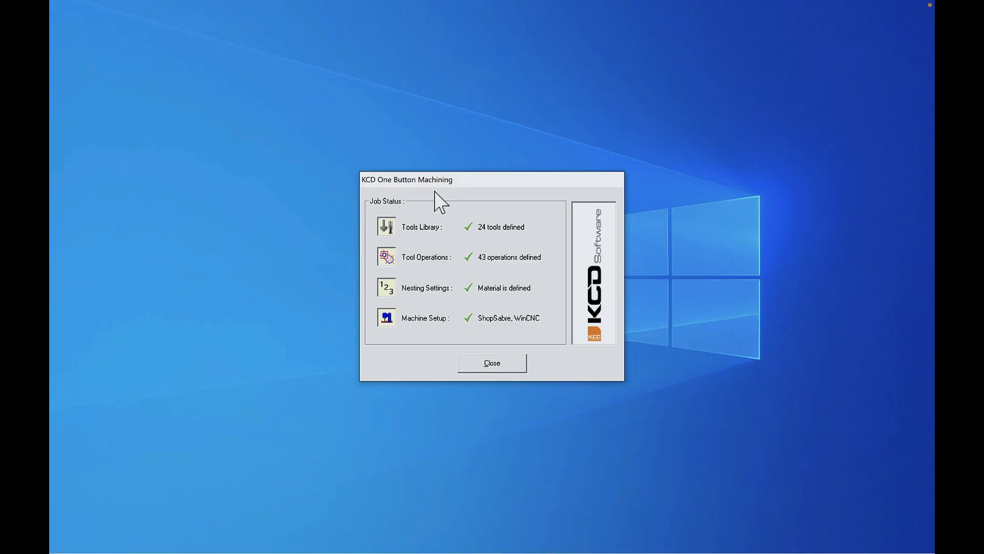
# Step: In KCD One Button Machining, check the editable dimensions of the 3/8" Comp end mill in the tool library and close the library
pyautogui.click(416, 228)
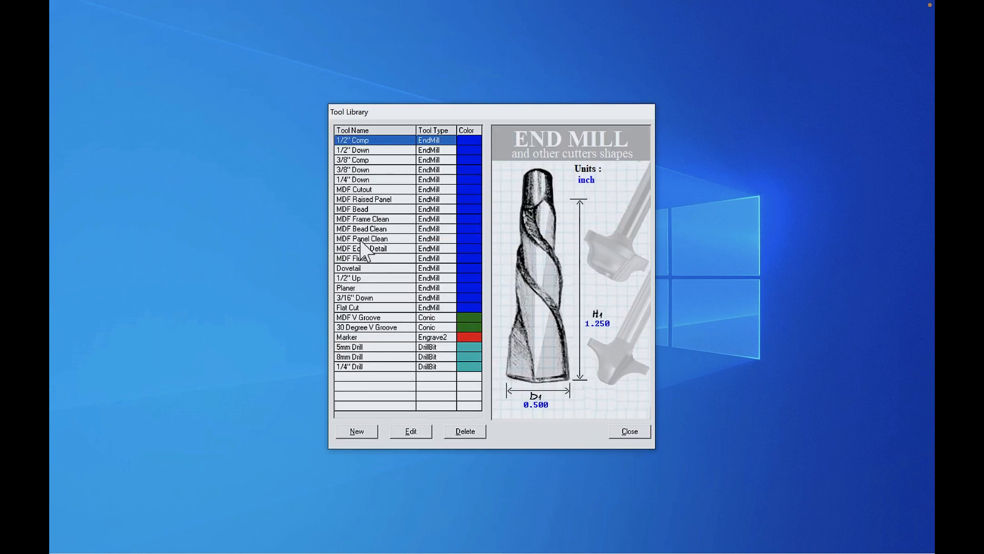
pyautogui.click(350, 160)
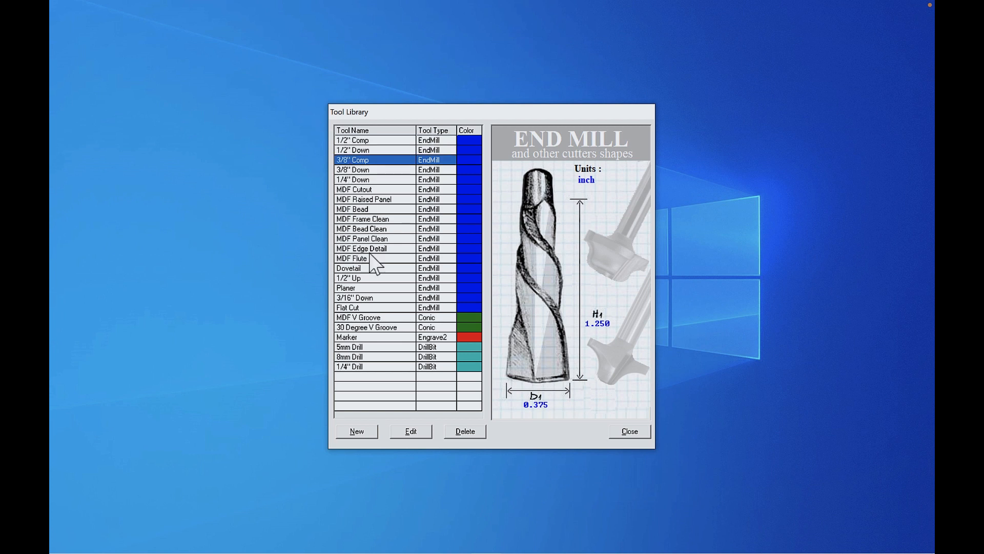
pyautogui.click(410, 432)
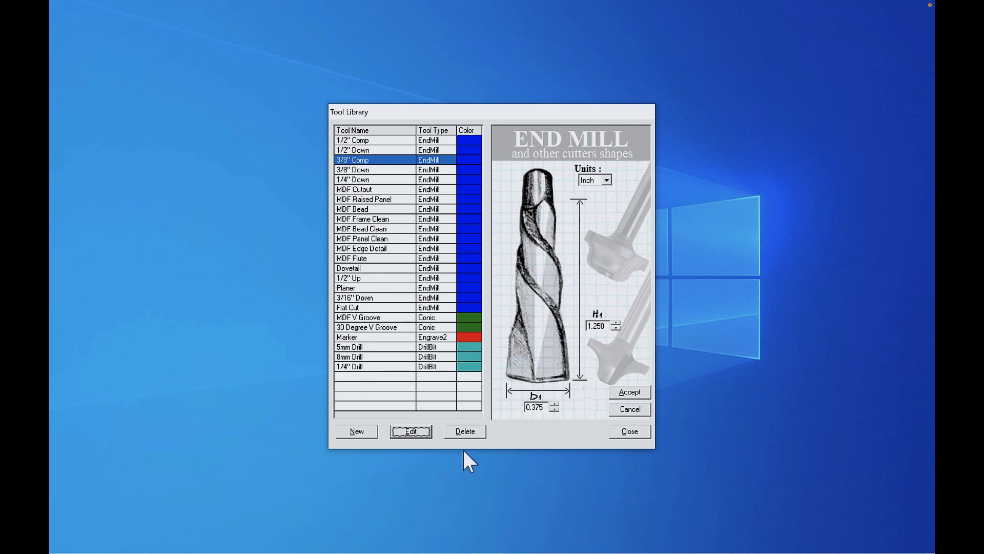
pyautogui.click(620, 432)
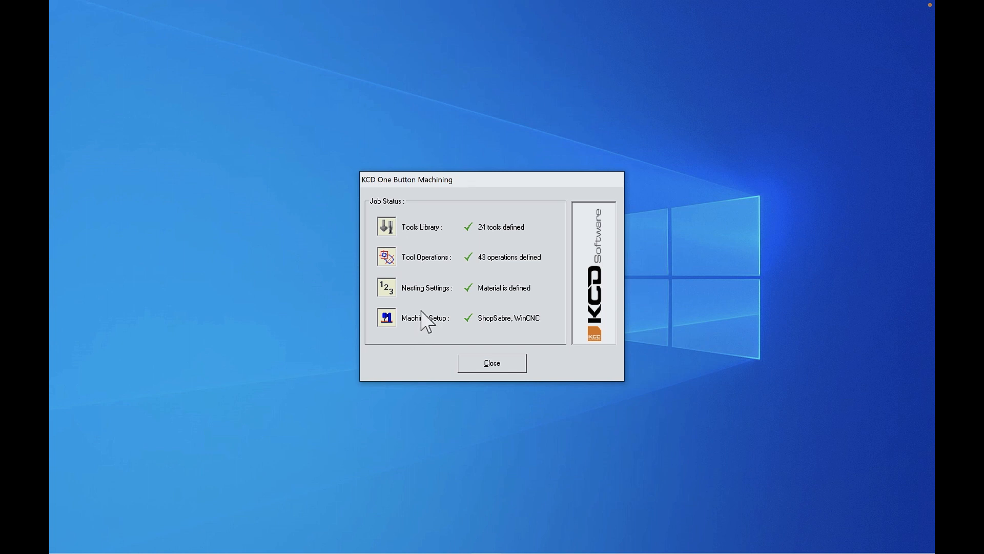
# Step: Review the offset, fill and engrave options in the Tool Operation Editor, including the island fill
pyautogui.click(426, 256)
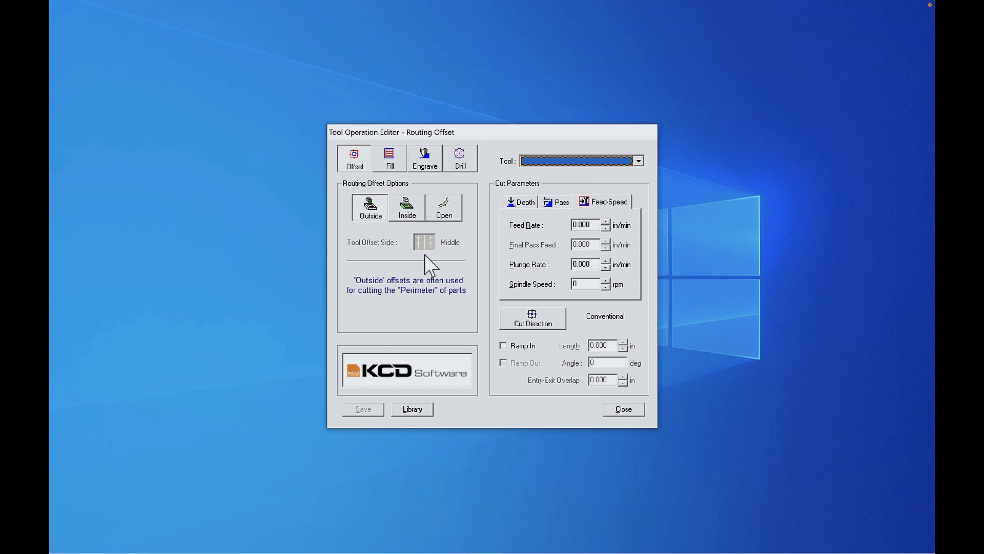
pyautogui.click(397, 166)
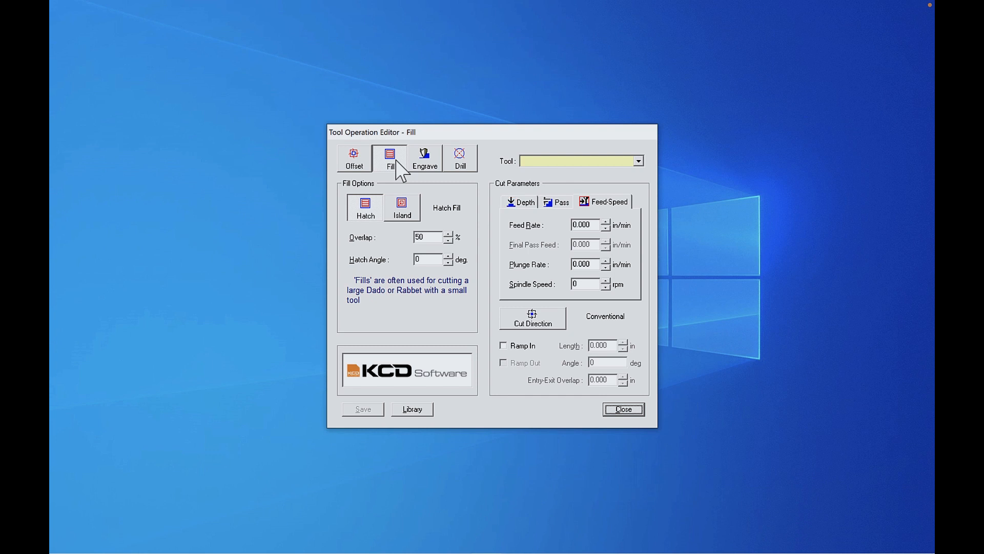
pyautogui.click(396, 212)
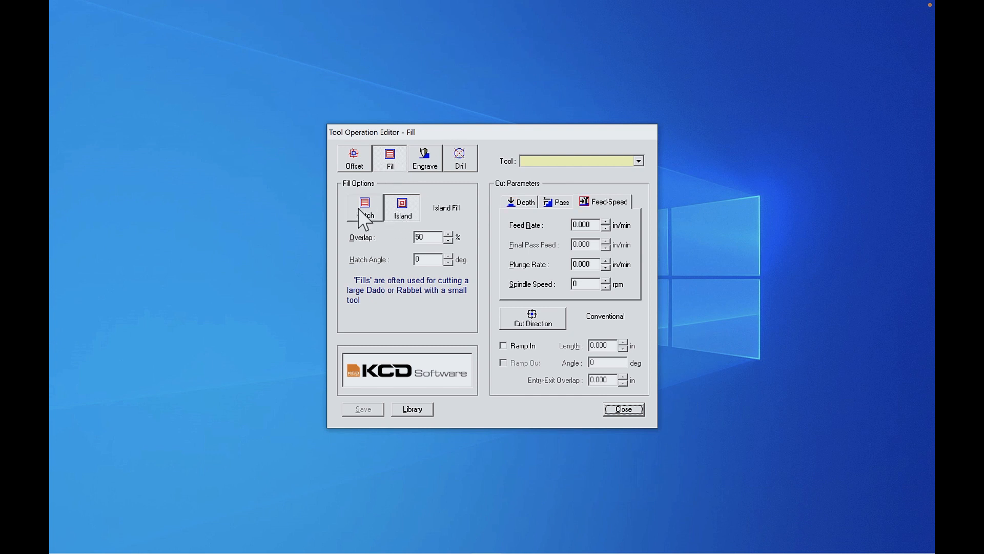
pyautogui.click(424, 163)
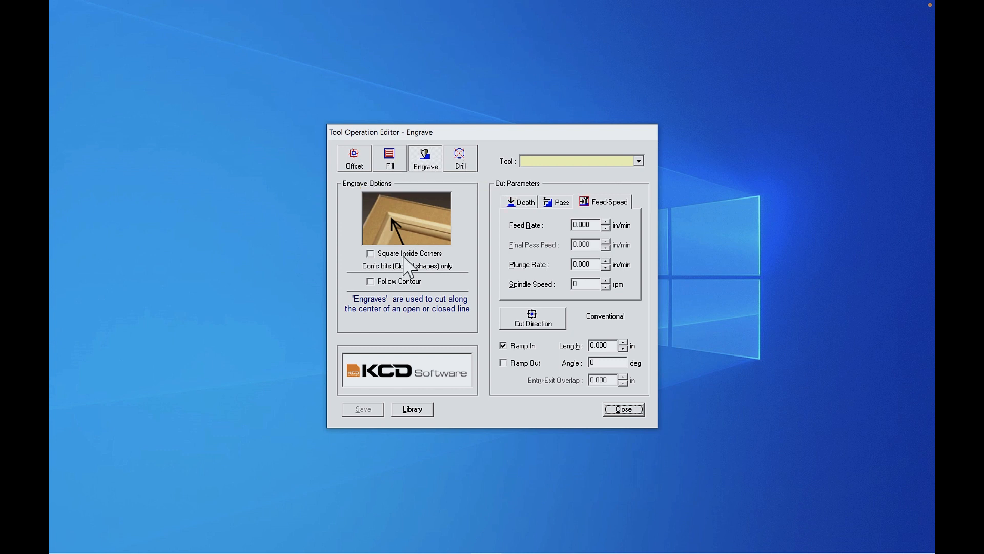
# Step: Open the BEADCUT engrave operation from the tool operation library and check its tool assignment
pyautogui.click(411, 410)
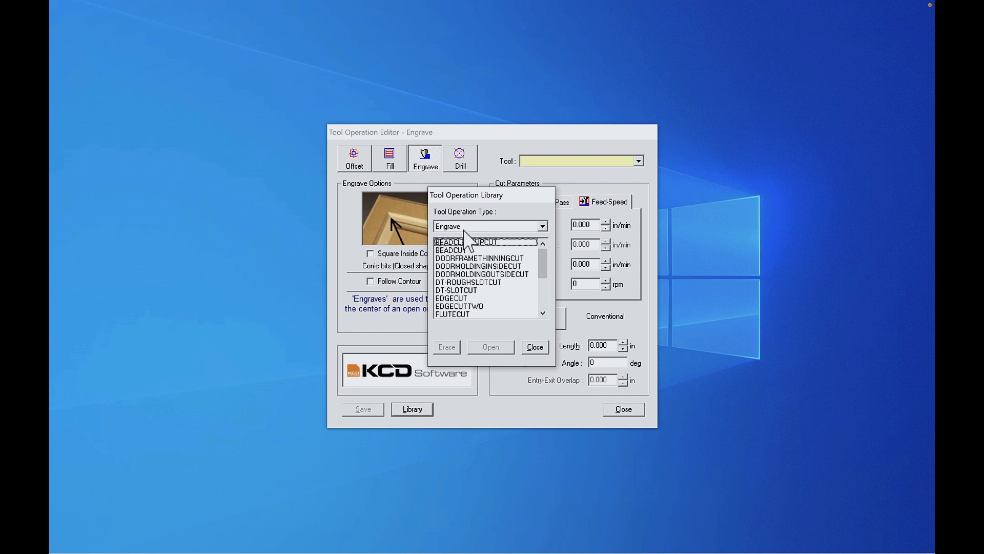
pyautogui.click(464, 250)
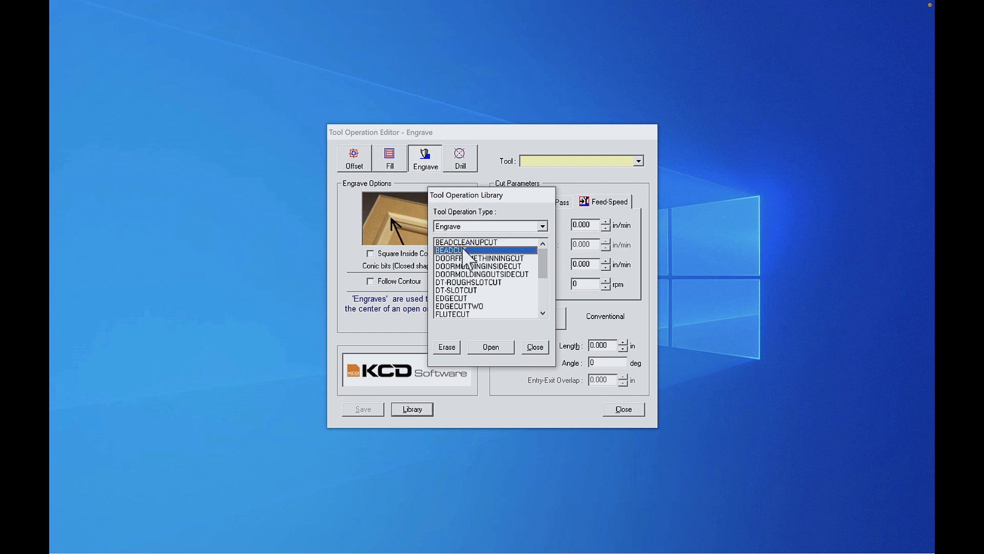
pyautogui.click(494, 347)
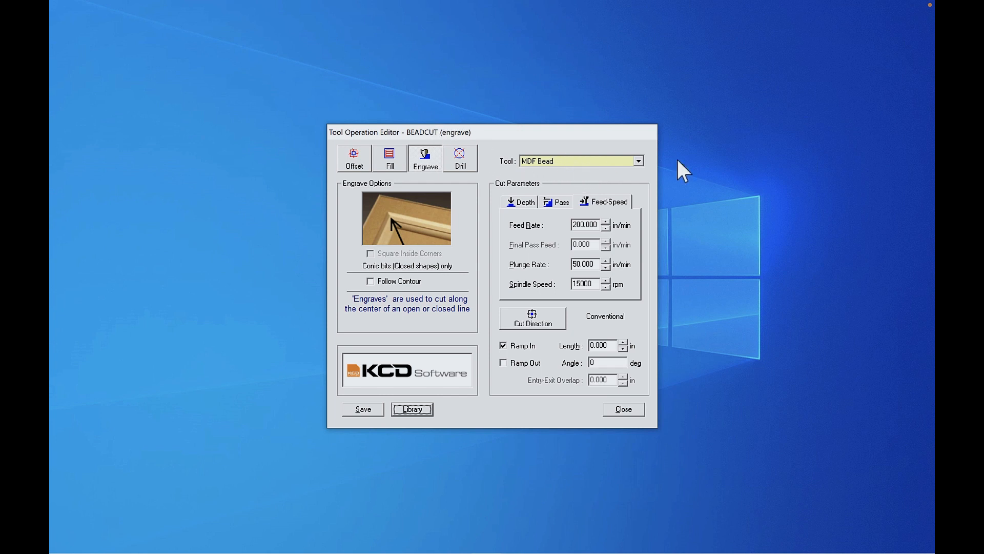
pyautogui.click(638, 161)
pyautogui.click(639, 161)
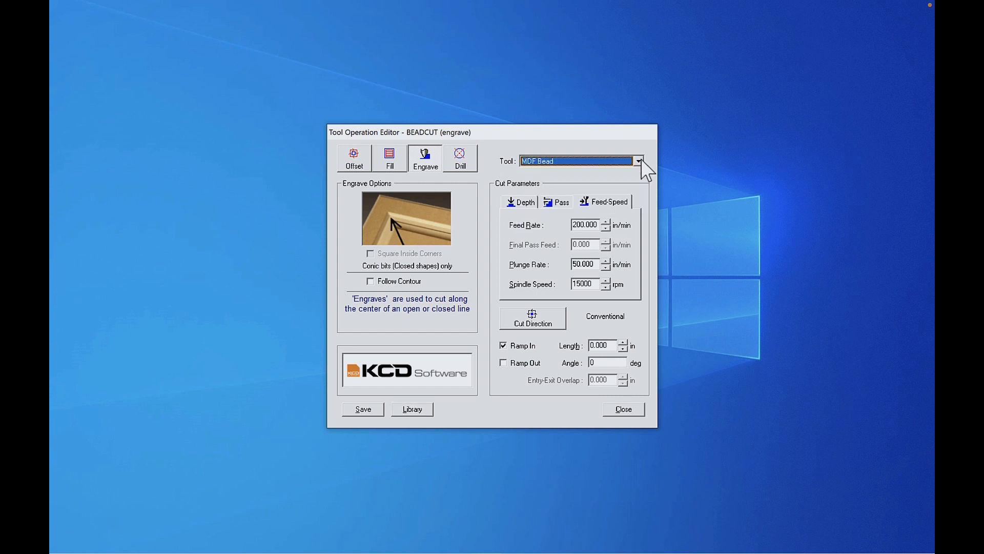
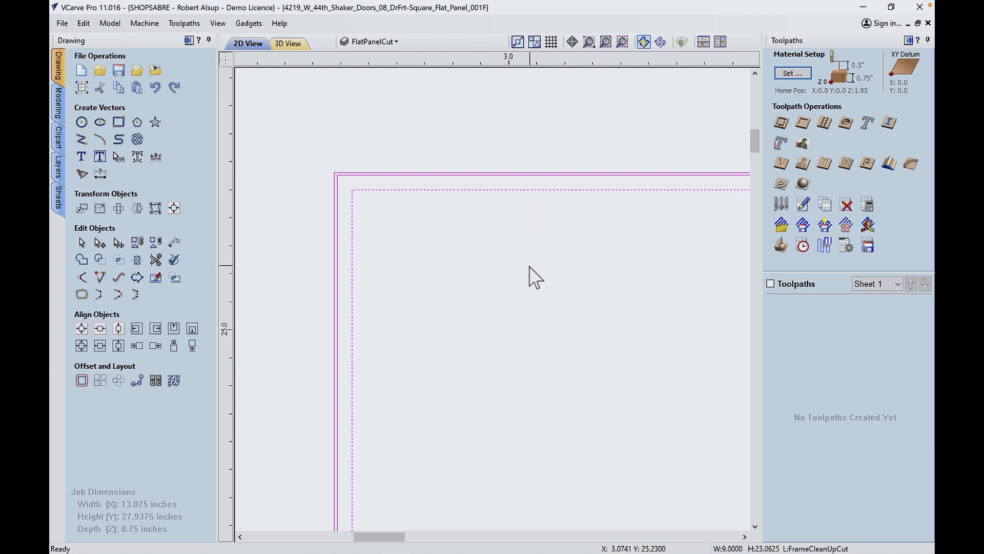
# Step: Switch to VCarve Pro, select the door panel's outer perimeter vector to check its layer, view the whole panel, and clear the selection
pyautogui.scroll(-2, 446, 270)
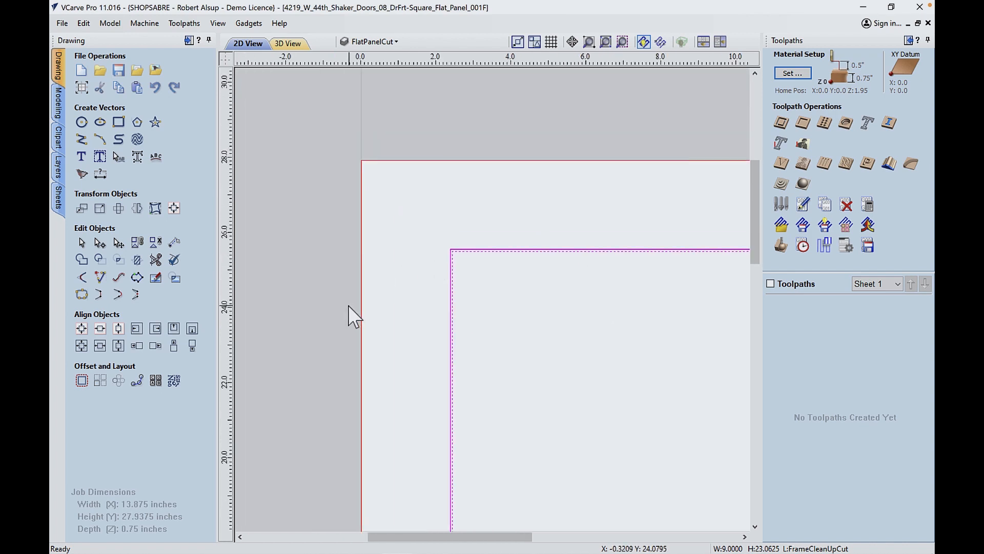
pyautogui.click(361, 307)
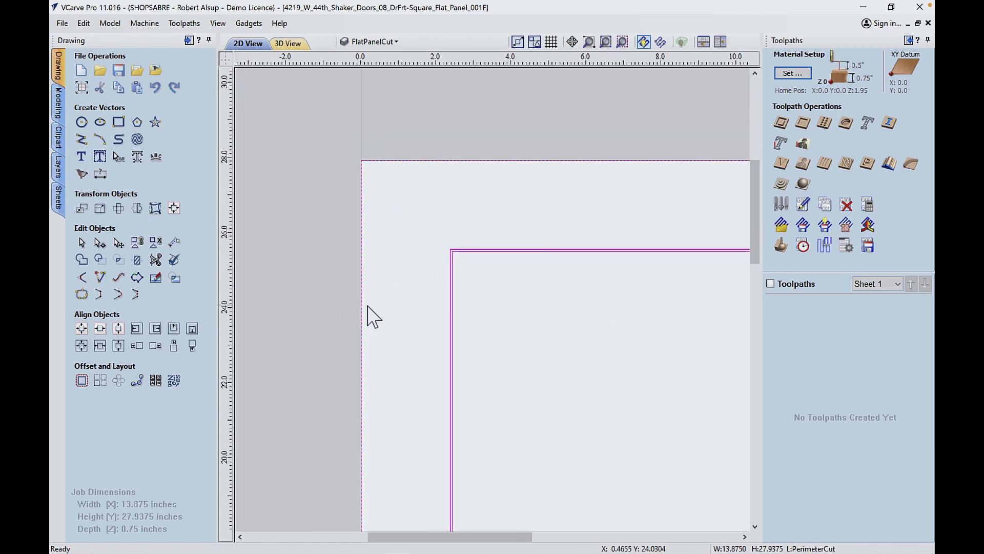
pyautogui.scroll(-2, 593, 364)
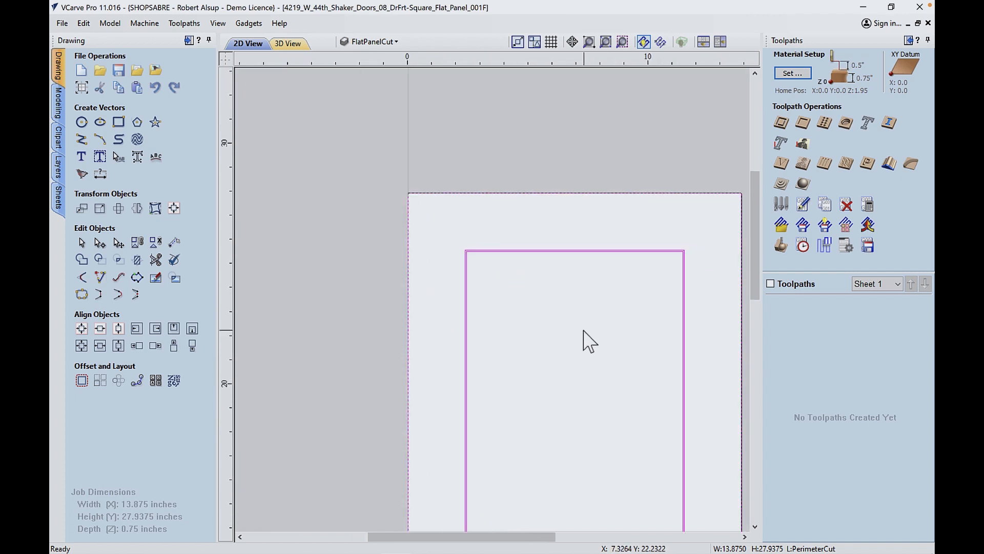
pyautogui.moveTo(599, 351); pyautogui.dragTo(492, 244, button='middle')
pyautogui.scroll(-3, 487, 257)
pyautogui.scroll(4, 481, 330)
pyautogui.scroll(-2, 484, 343)
pyautogui.moveTo(486, 340); pyautogui.dragTo(481, 277, button='middle')
pyautogui.scroll(-1, 487, 275)
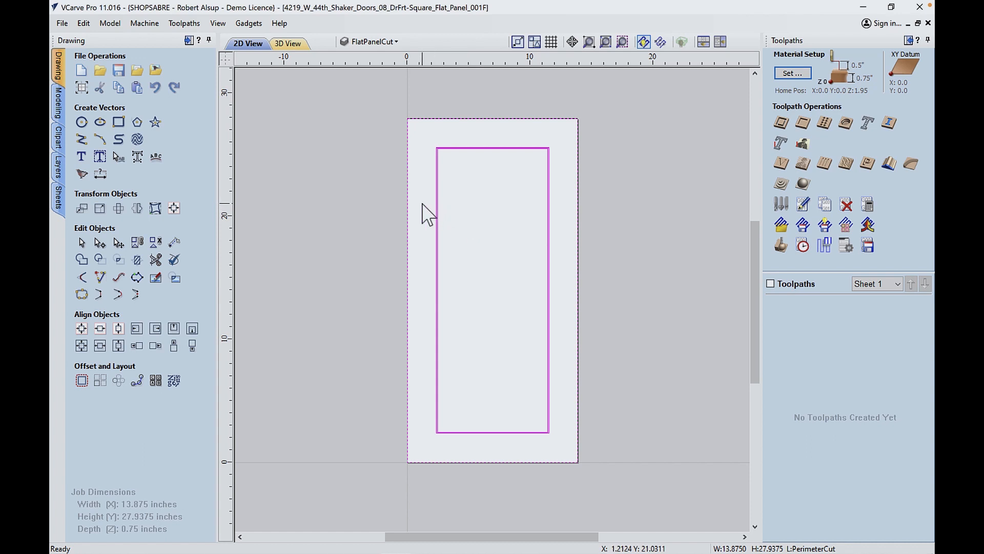
pyautogui.click(608, 300)
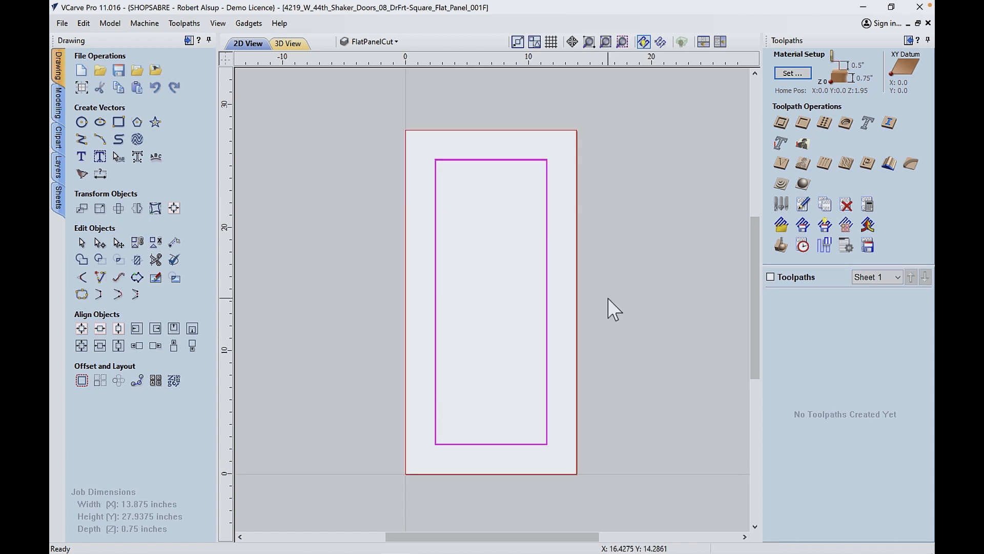
# Step: Load the Shaker Merge toolpath template into the drawer-front job
pyautogui.click(781, 224)
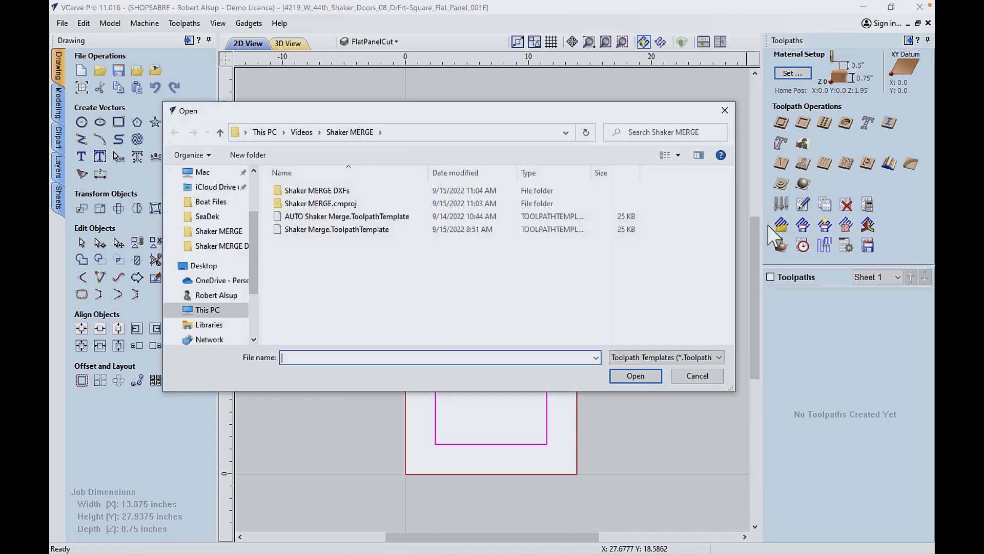
pyautogui.click(359, 229)
pyautogui.click(635, 376)
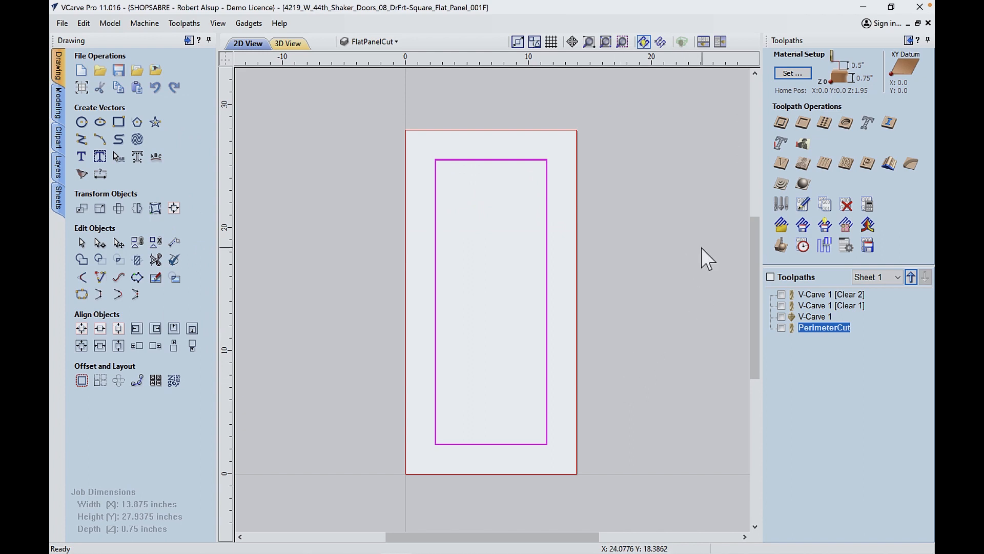
# Step: Calculate the V-Carve 1 toolpath, with its clearance passes, using the outer BEVELCUT rectangle of the drawer front's recessed panel
pyautogui.doubleClick(817, 301)
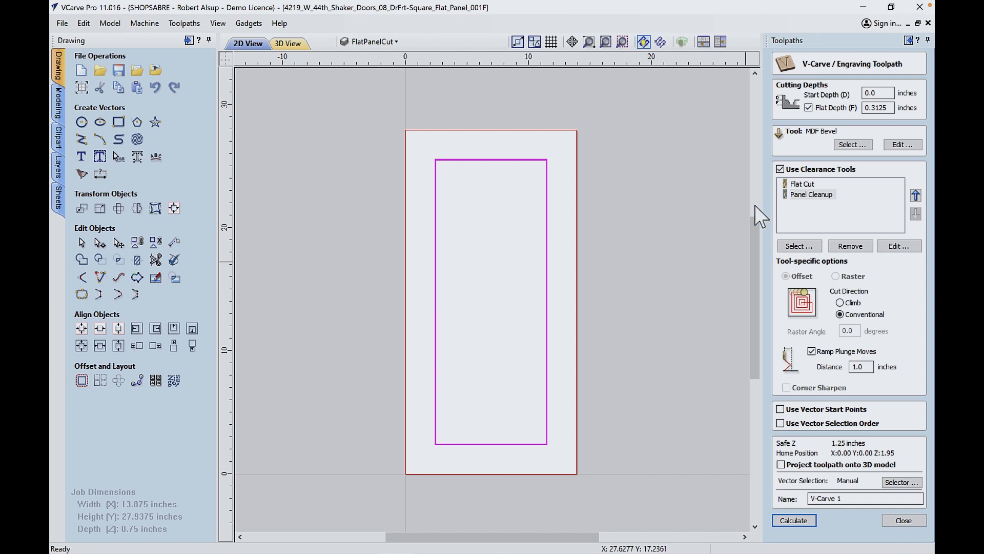
pyautogui.scroll(10, 443, 154)
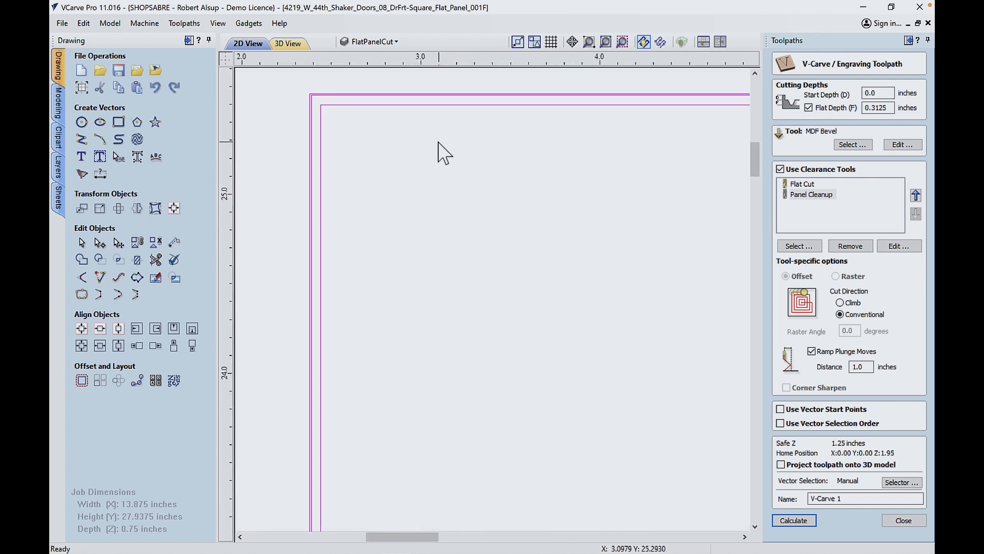
pyautogui.scroll(2, 438, 149)
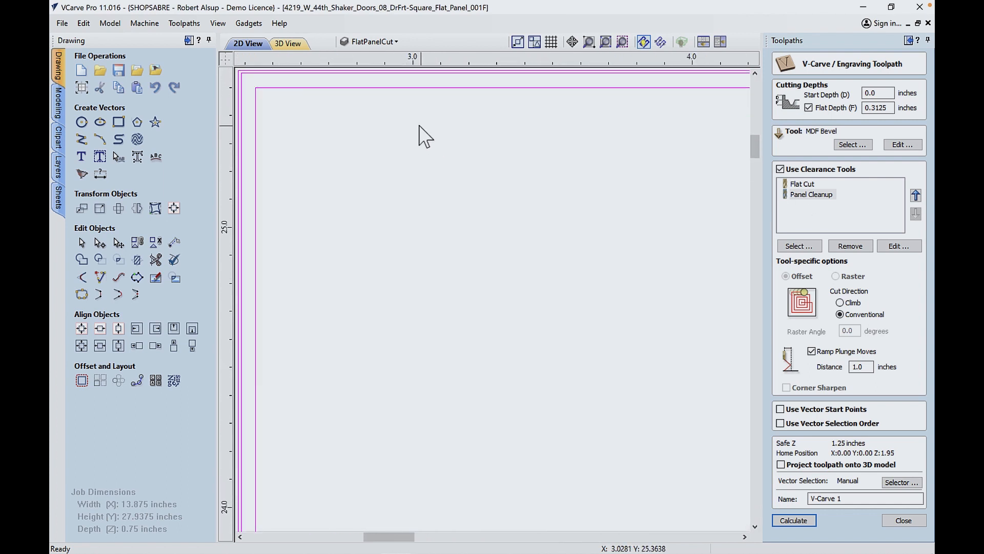
pyautogui.click(406, 72)
pyautogui.scroll(-3, 404, 110)
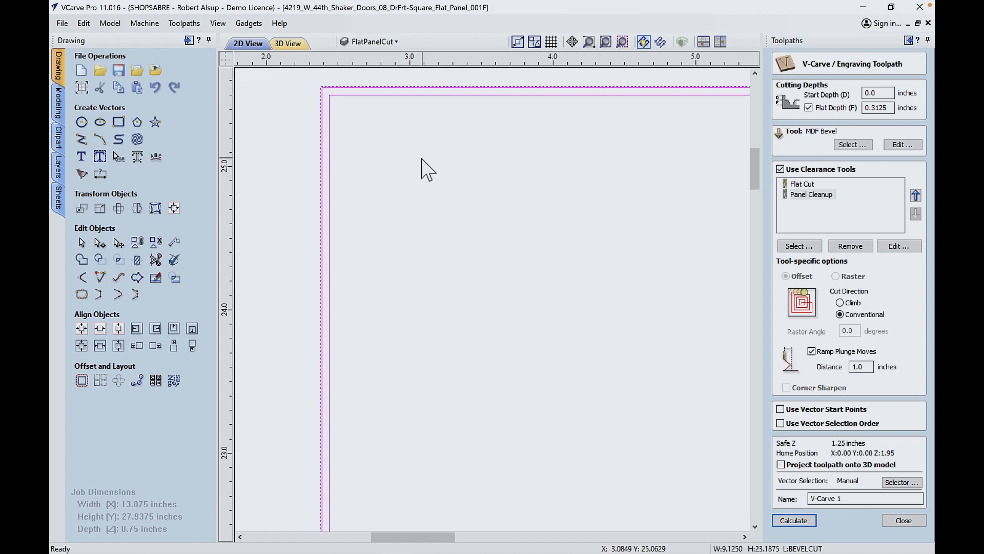
pyautogui.scroll(-3, 422, 159)
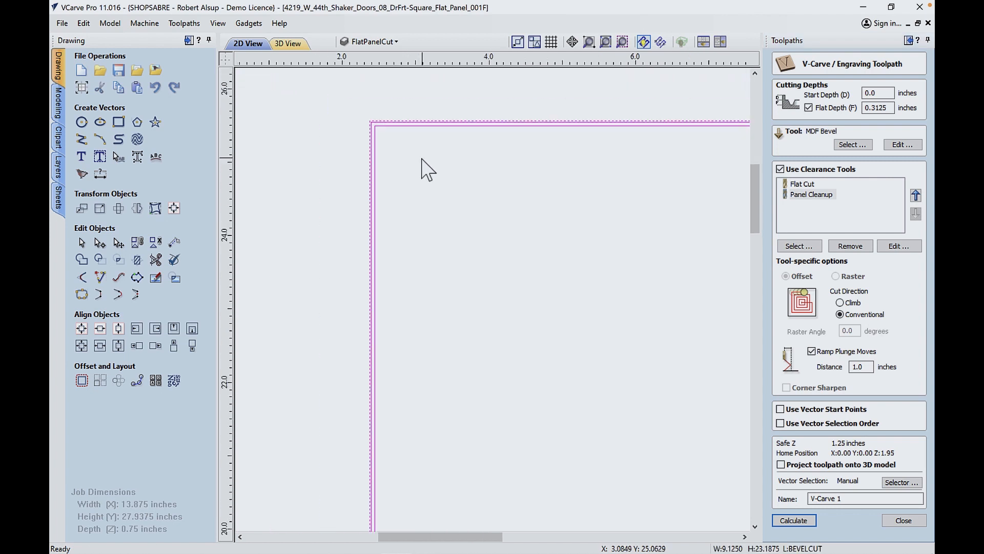
pyautogui.scroll(-2, 421, 163)
pyautogui.scroll(-3, 430, 169)
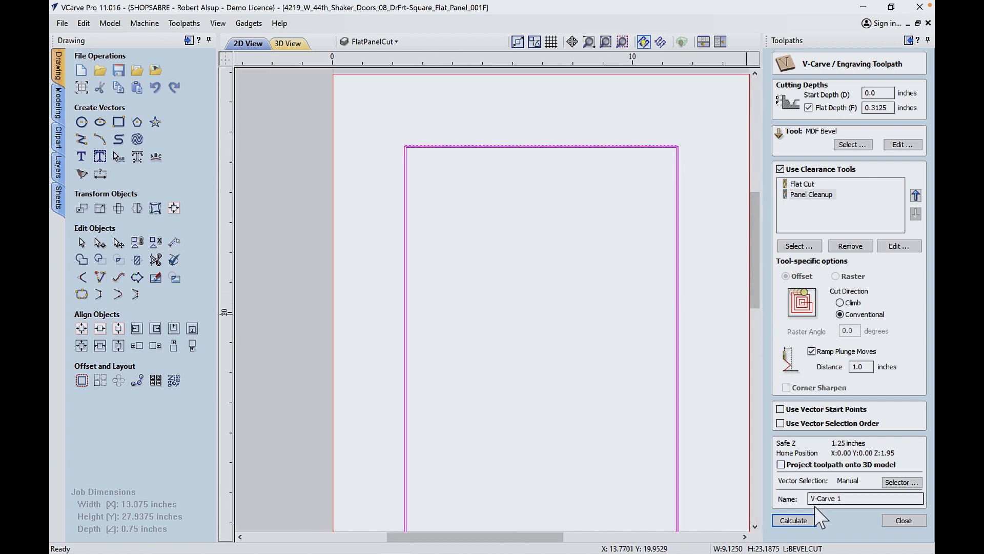
pyautogui.click(808, 521)
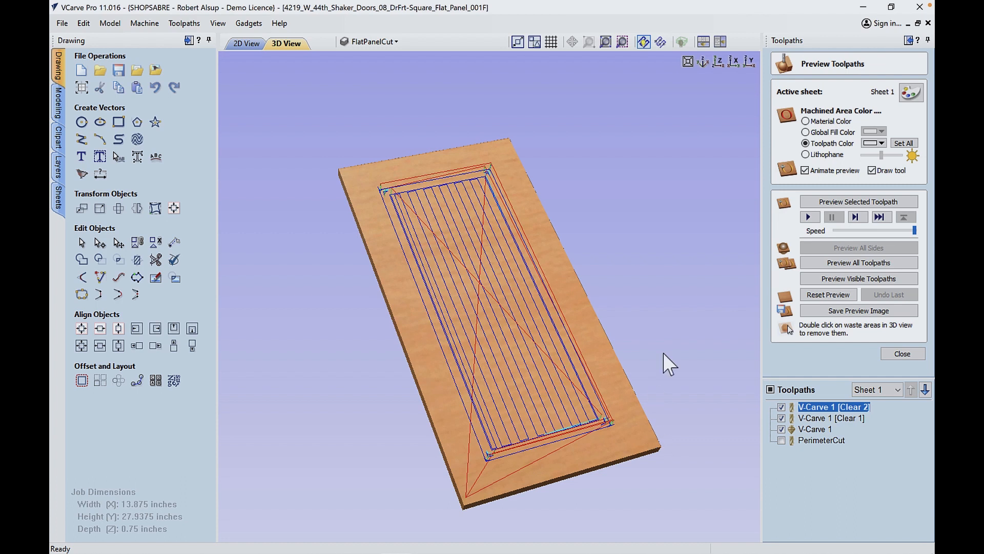
# Step: Hide the three V-Carve 1 toolpaths, preview all toolpaths on the 3D drawer front, and close the preview
pyautogui.click(781, 406)
pyautogui.click(781, 418)
pyautogui.click(781, 429)
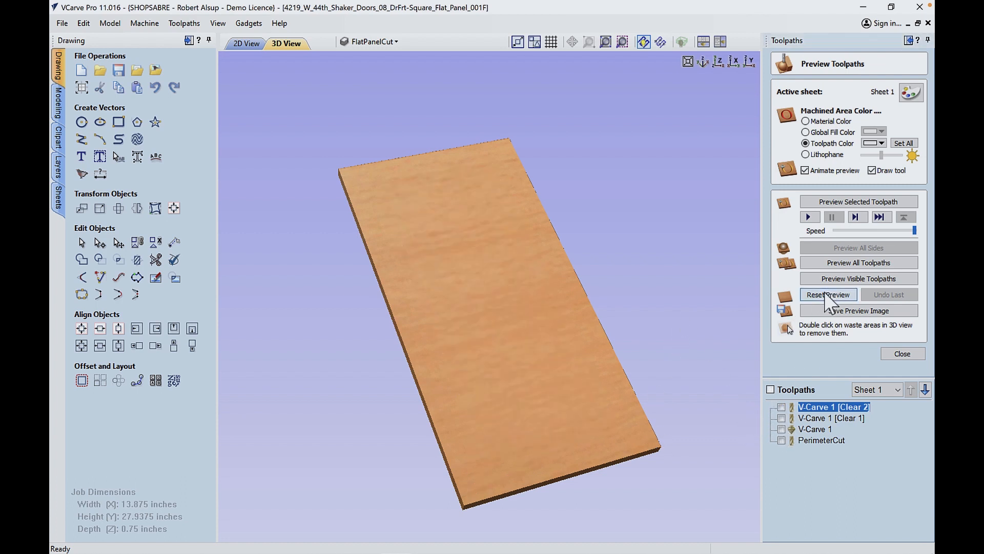
pyautogui.click(838, 263)
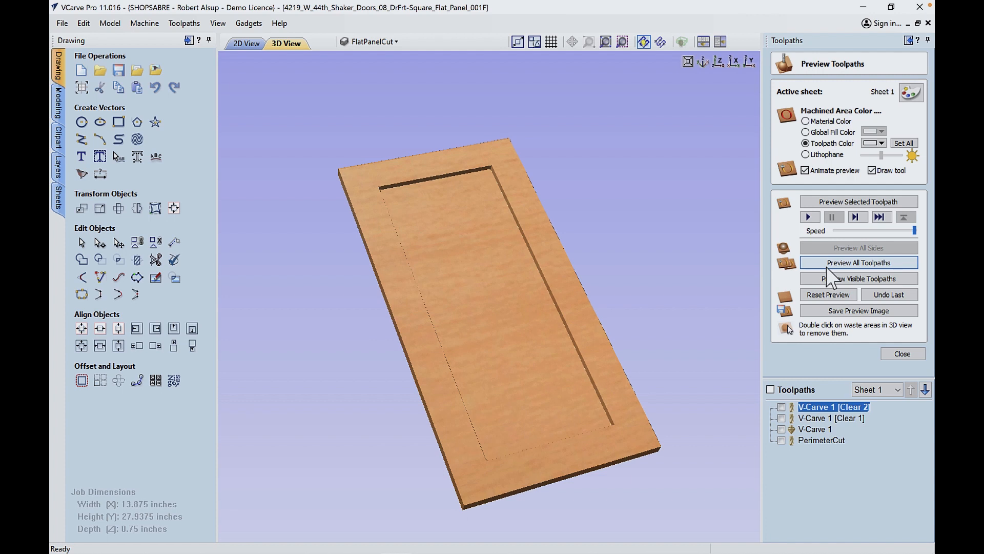
pyautogui.click(903, 354)
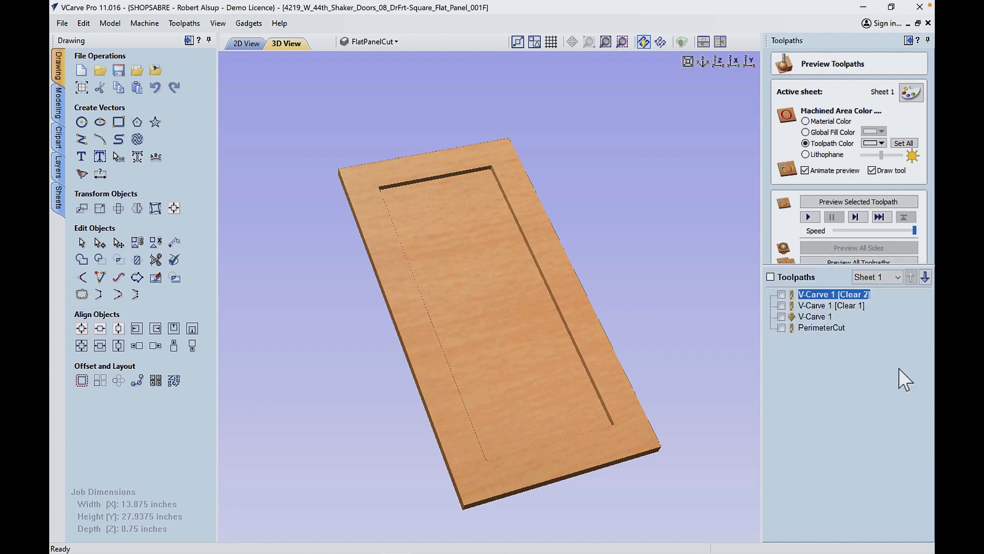
# Step: Calculate the PerimeterCut profile on the drawer front's outer rectangle, accept cutting through the material, and preview that toolpath
pyautogui.doubleClick(814, 329)
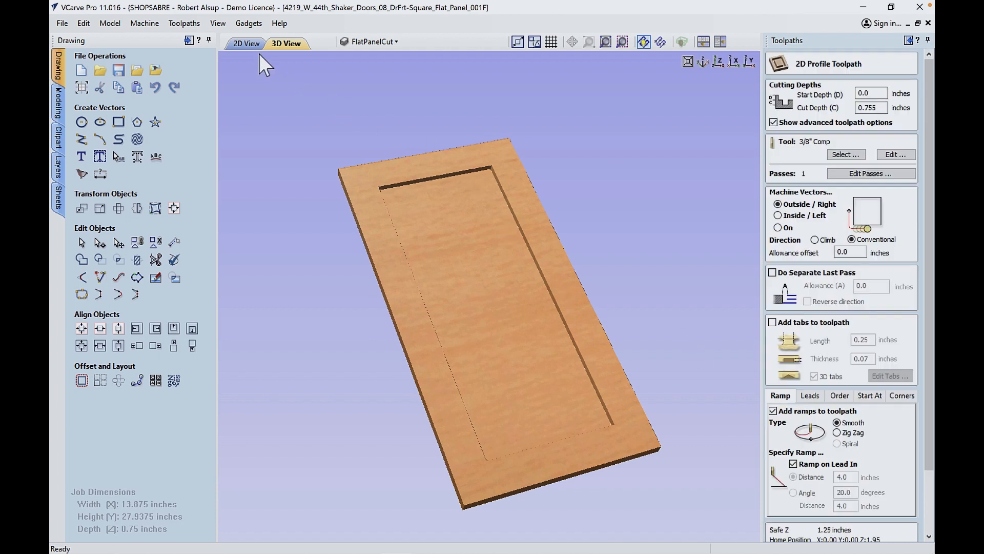
pyautogui.click(256, 46)
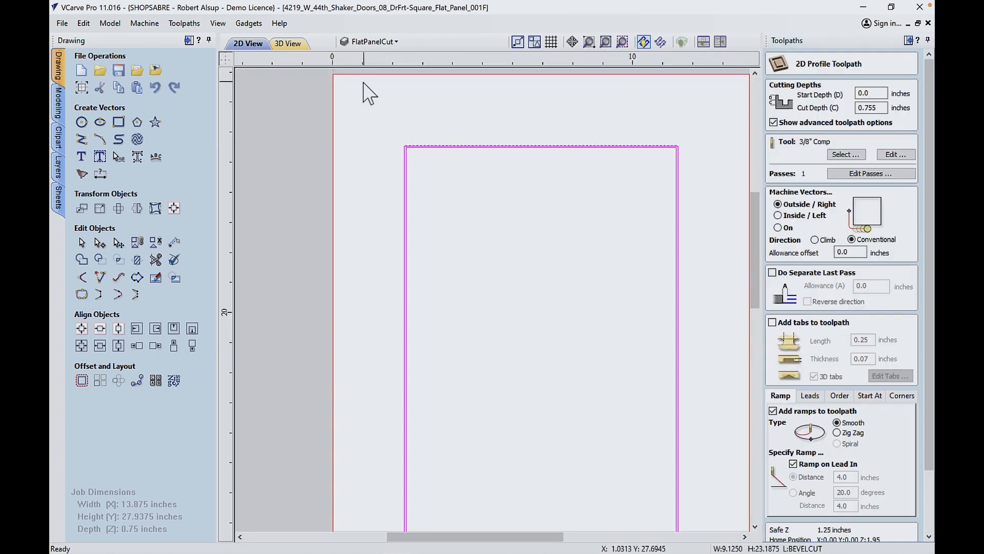
pyautogui.click(338, 105)
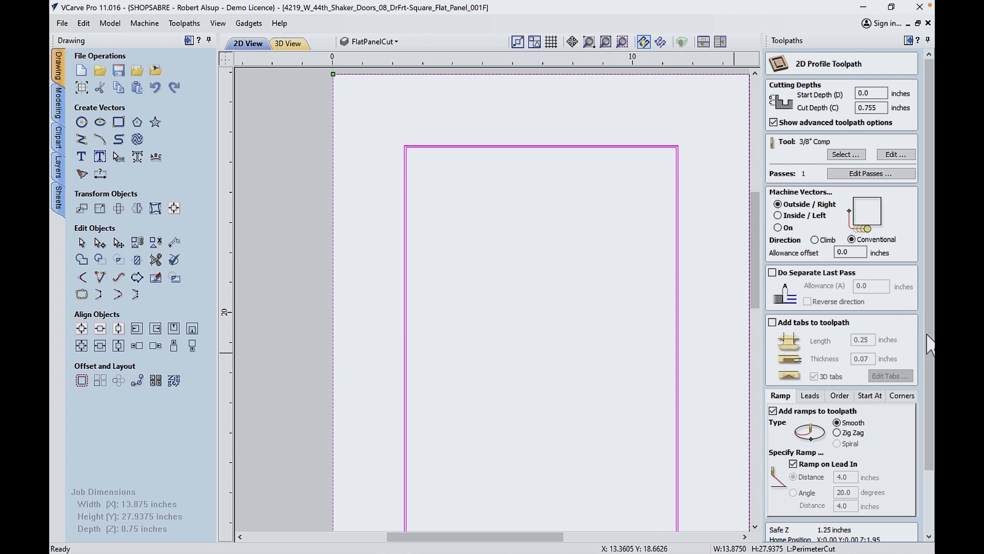
pyautogui.scroll(-3, 929, 343)
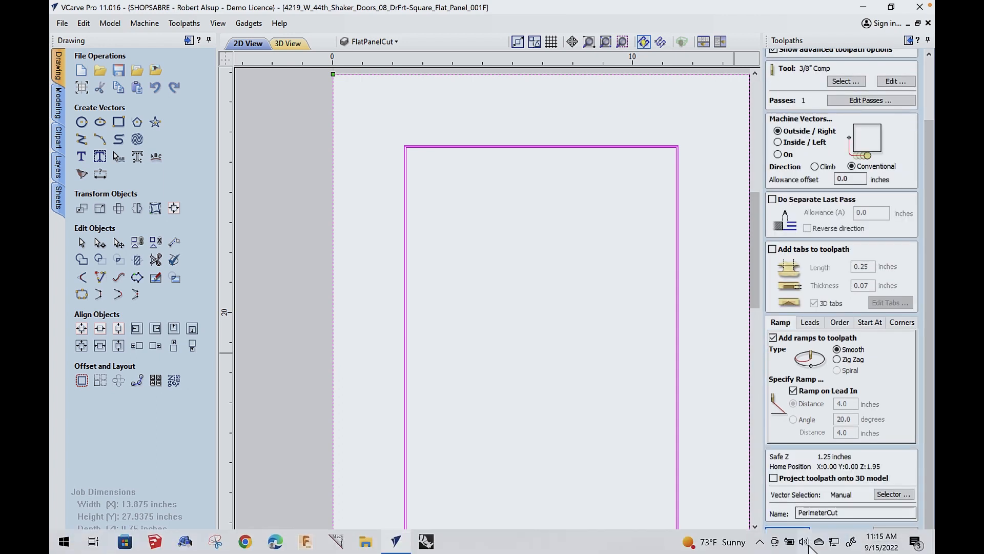
pyautogui.click(782, 534)
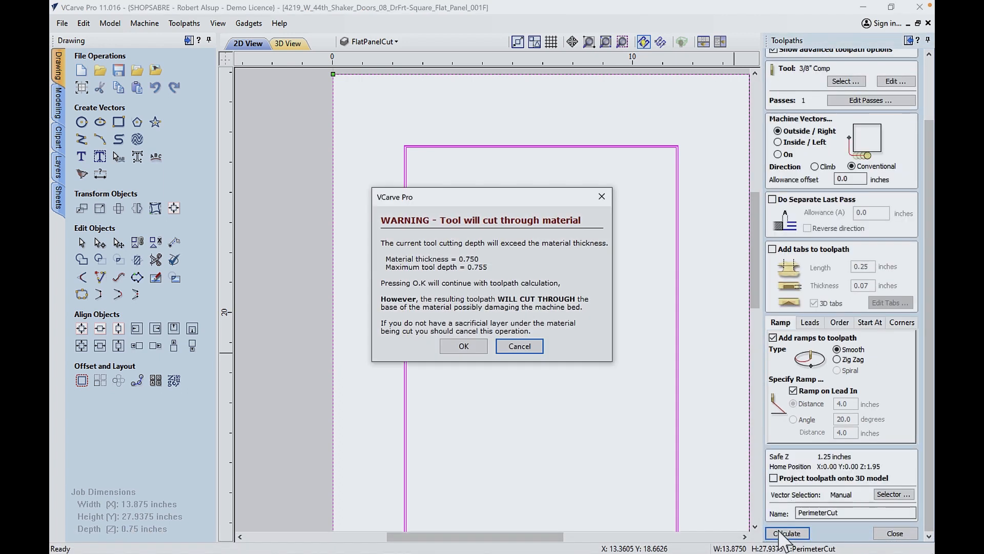
pyautogui.click(480, 352)
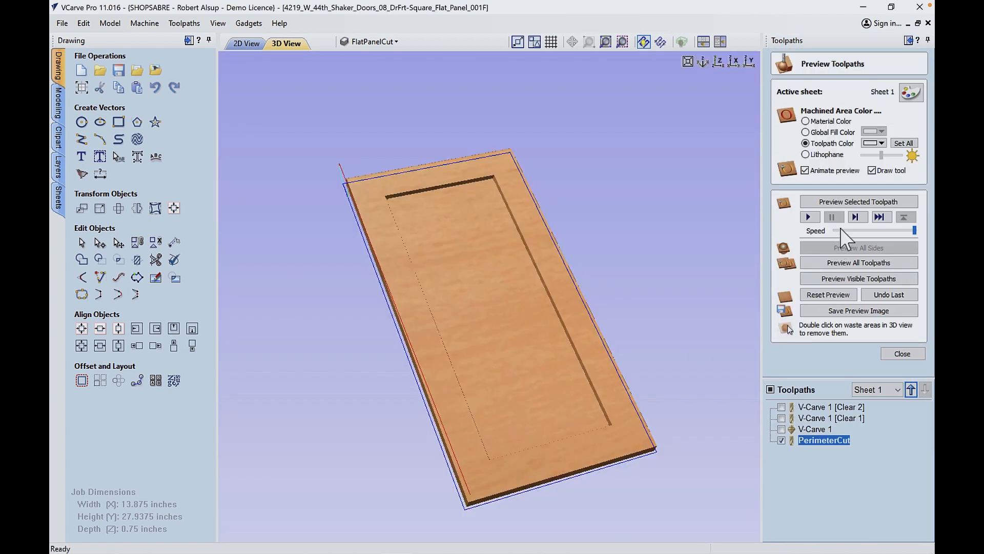
pyautogui.click(853, 199)
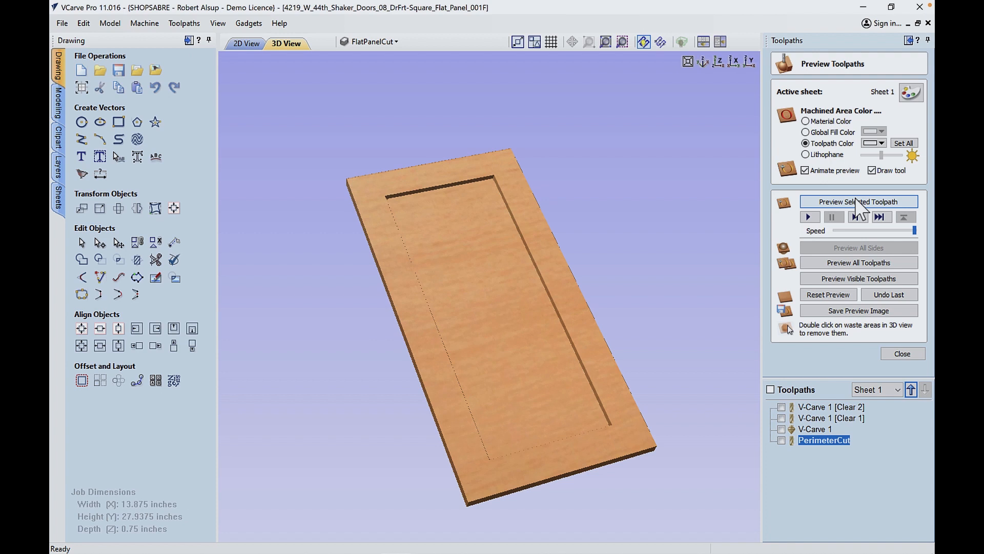
pyautogui.click(861, 204)
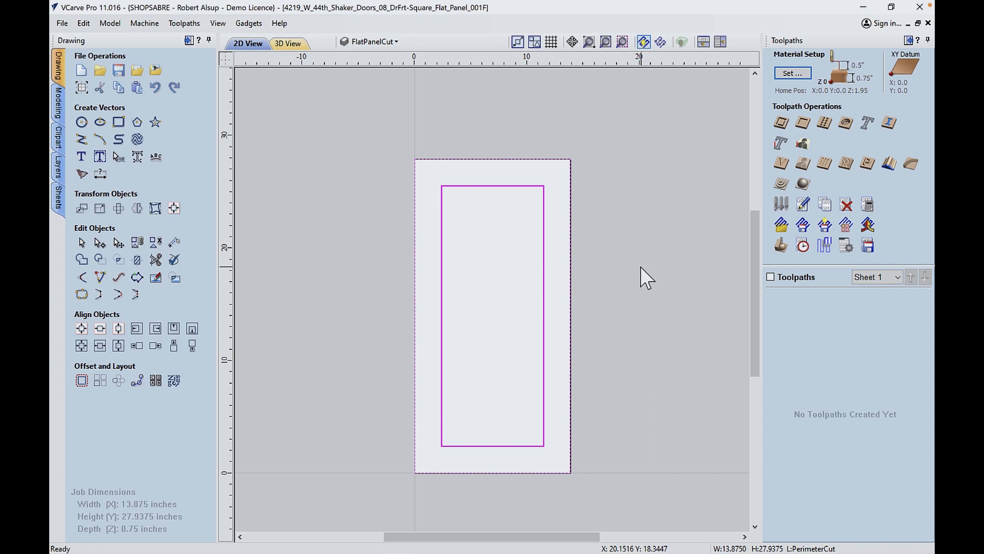
# Step: Load the AUTO Shaker Merge toolpath template into the drawer-front job
pyautogui.click(775, 229)
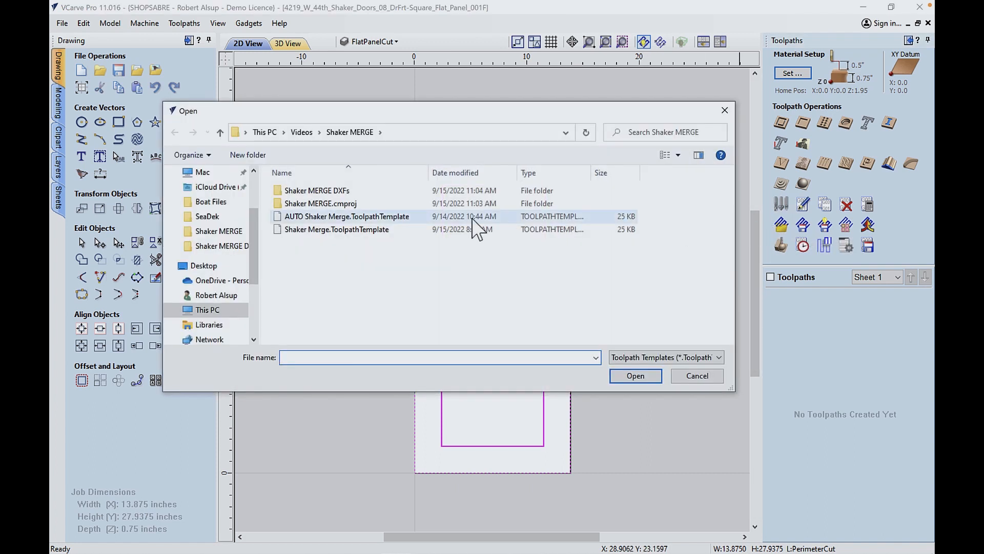
pyautogui.click(373, 219)
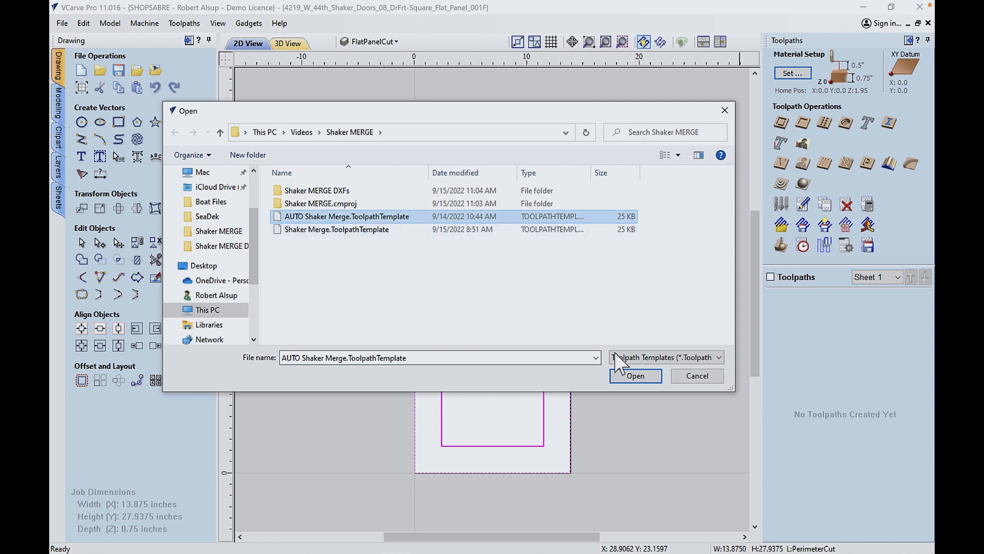
pyautogui.click(622, 376)
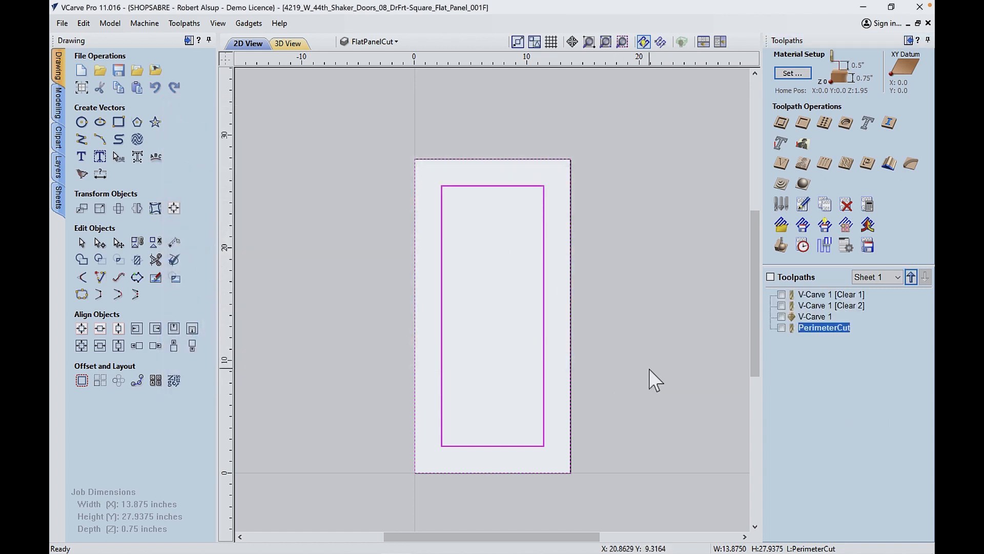
# Step: Review the vector selector filters and layer association of the V-Carve 1 toolpath, leaving its settings as they are
pyautogui.doubleClick(840, 306)
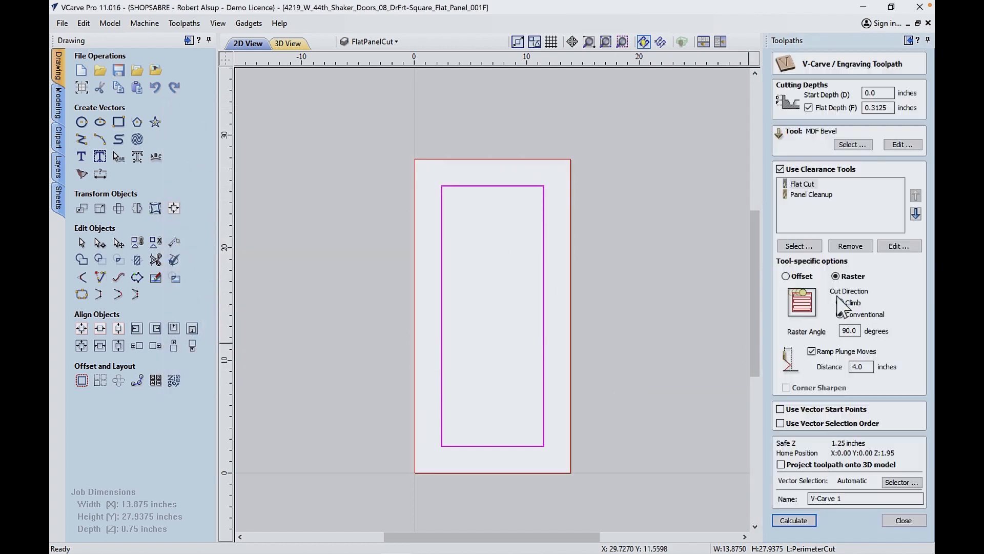
pyautogui.click(904, 486)
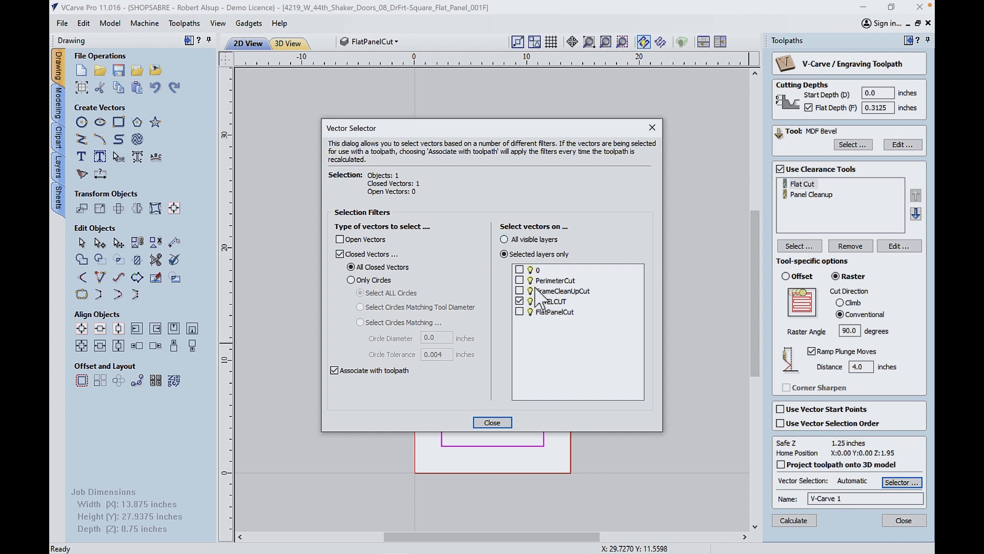
pyautogui.click(498, 423)
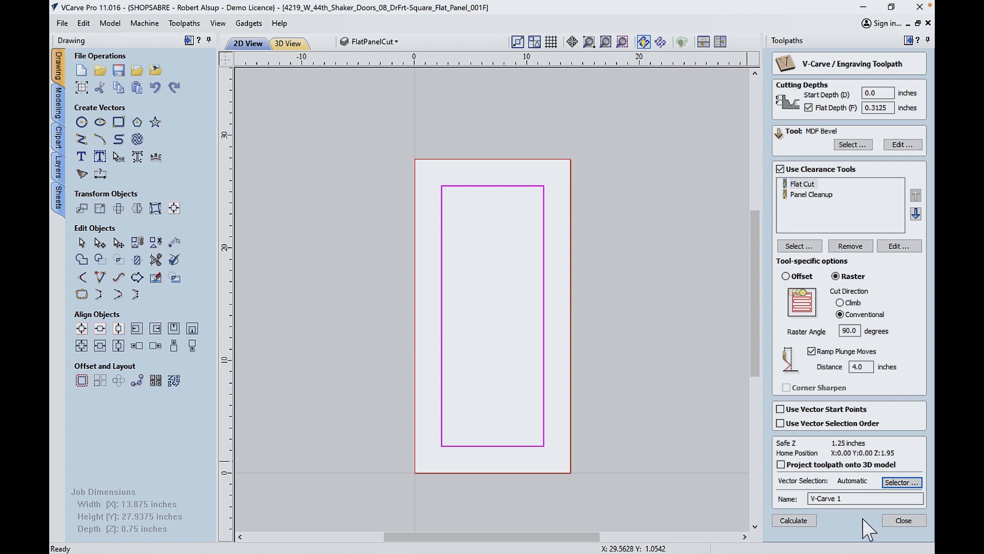
pyautogui.click(889, 530)
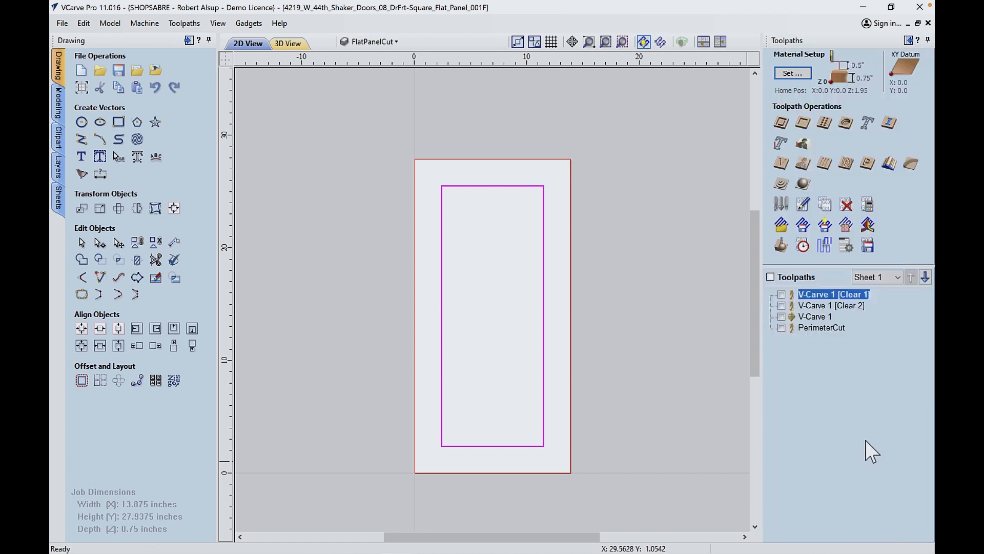
# Step: Recalculate all toolpaths, accepting the cut through the material, and simulate them all on a reset 3D preview
pyautogui.click(869, 205)
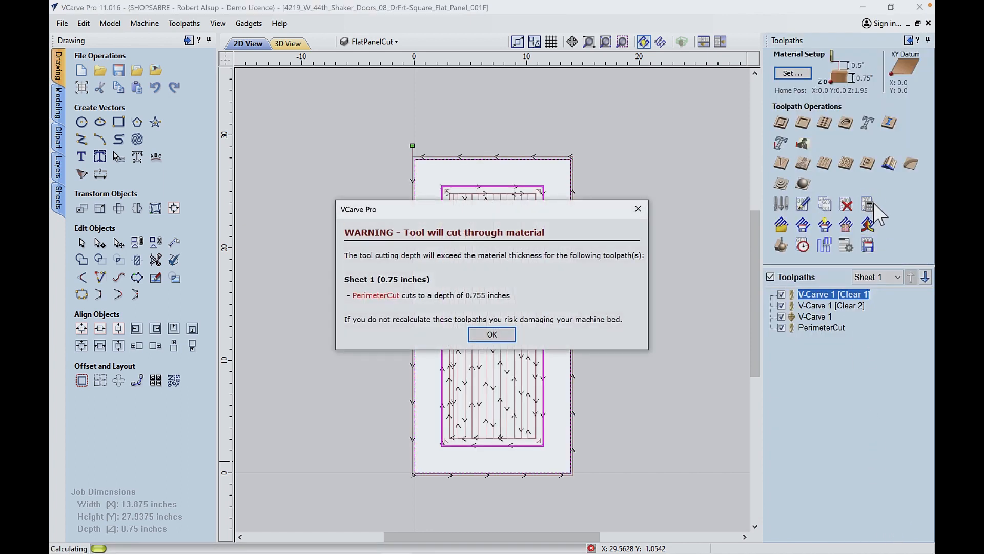
pyautogui.click(480, 331)
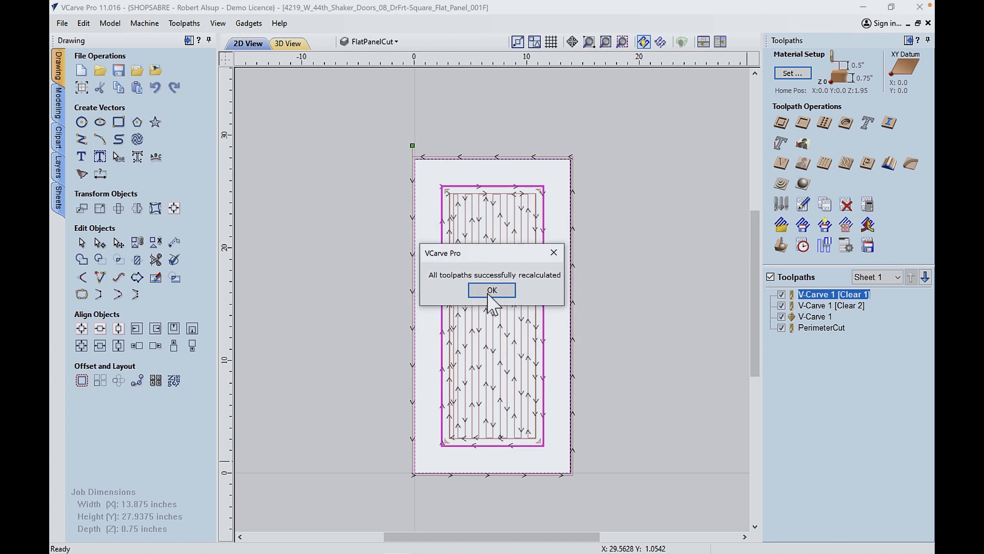
pyautogui.click(489, 293)
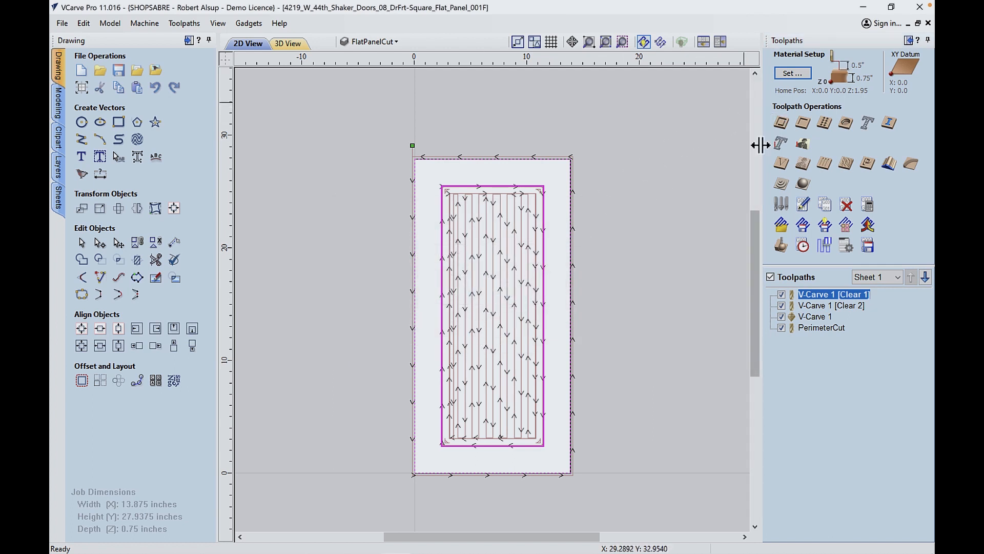
pyautogui.click(781, 245)
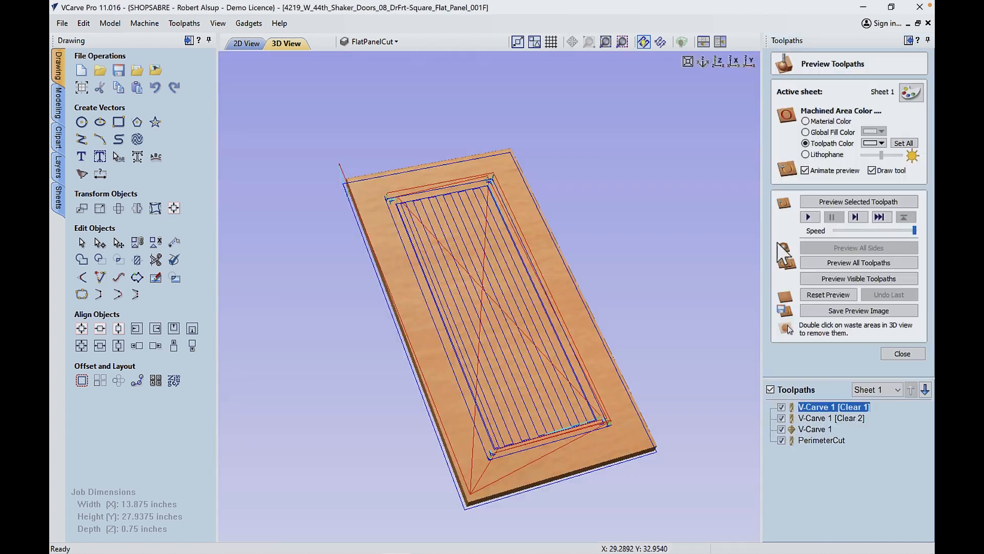
pyautogui.click(828, 295)
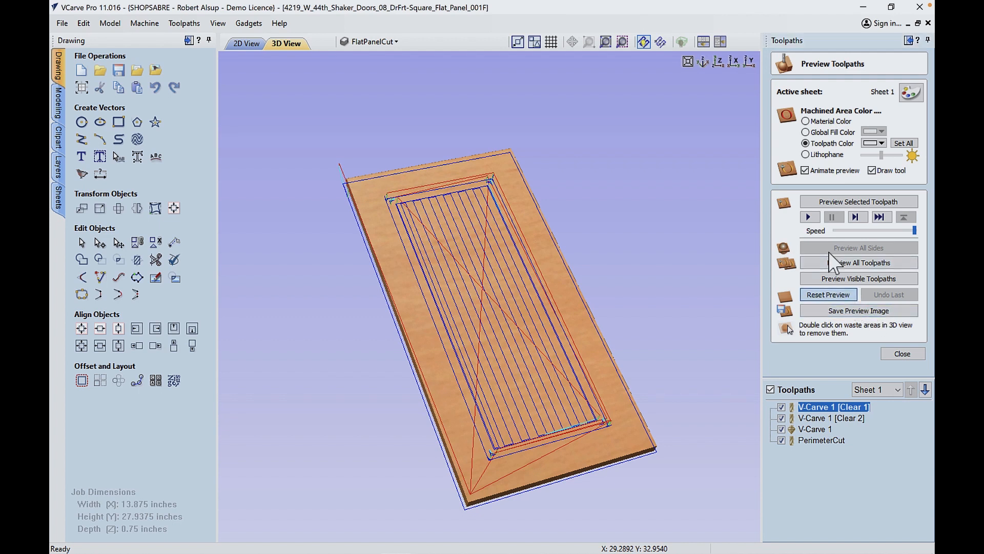
pyautogui.click(848, 262)
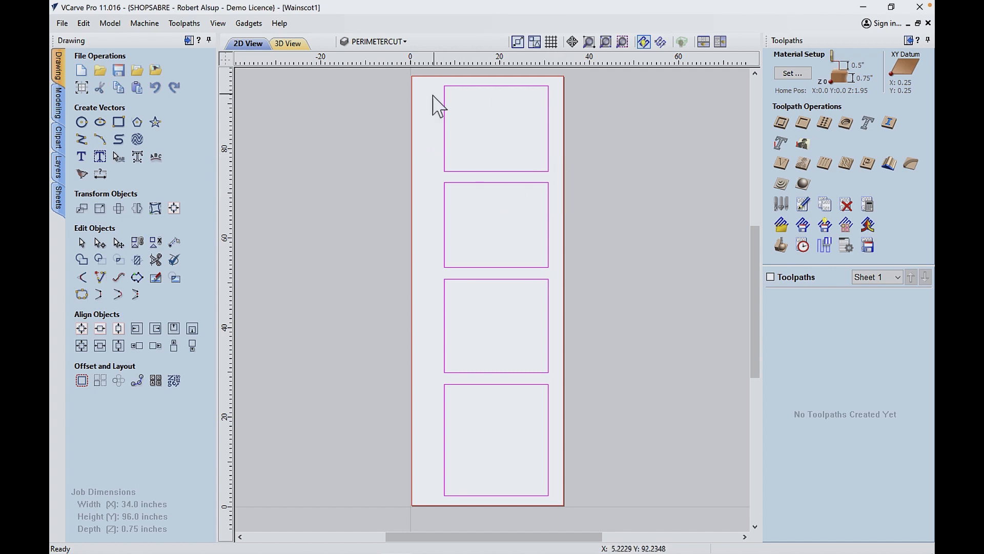
# Step: Check the layers of the uppermost panel rectangle and the outer perimeter in the Wainscot1 job
pyautogui.click(444, 132)
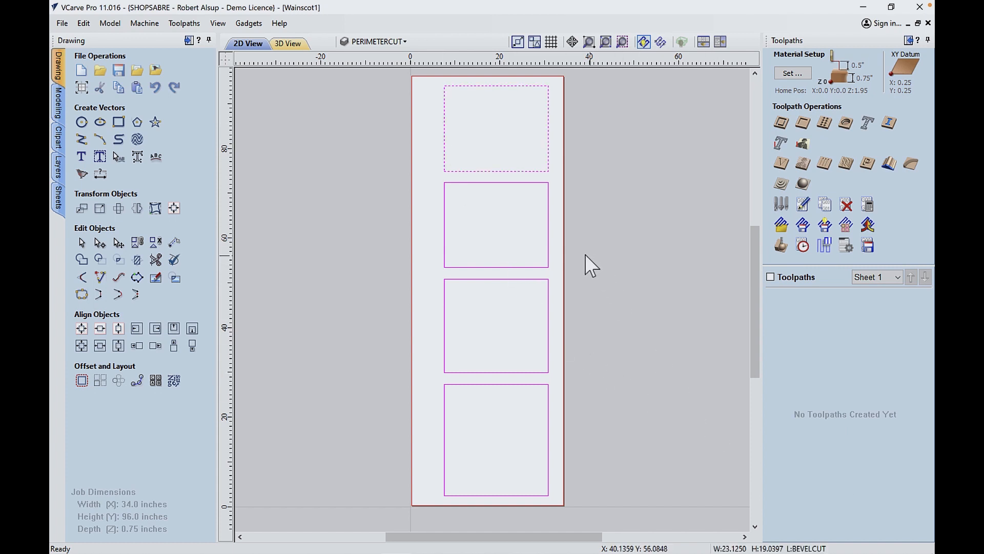
pyautogui.click(412, 174)
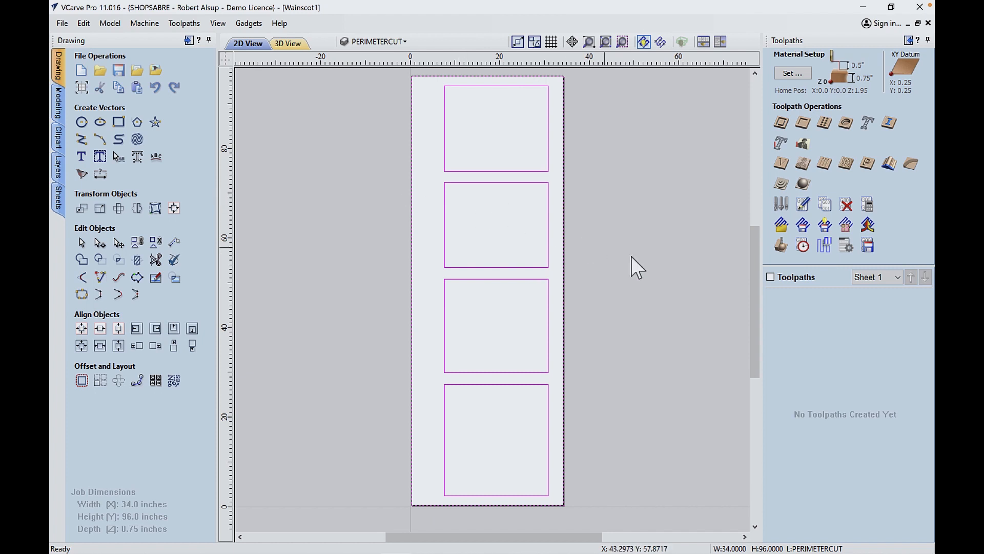
# Step: Load the AUTO Shaker Merge toolpath template from the Shaker MERGE folder into the Wainscot1 job
pyautogui.click(780, 225)
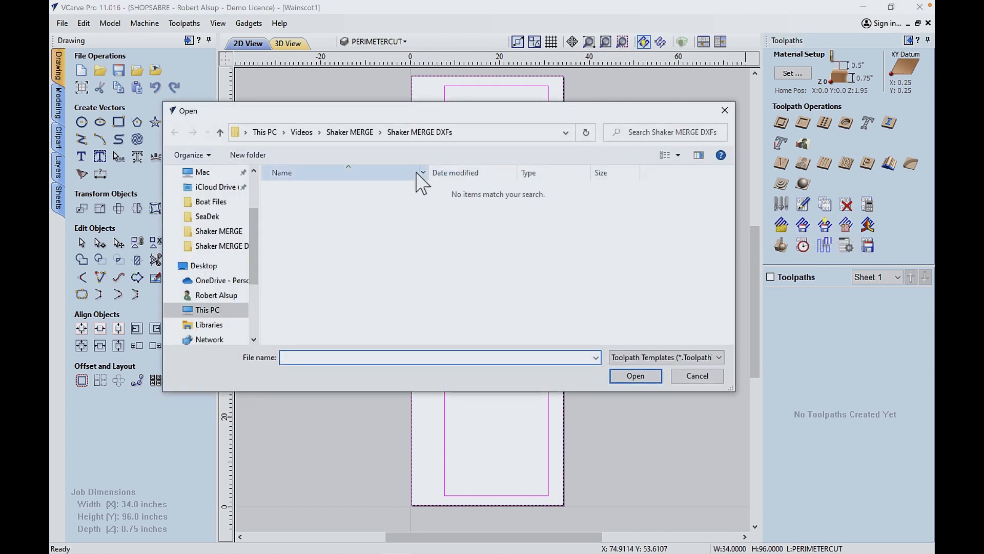
pyautogui.click(350, 135)
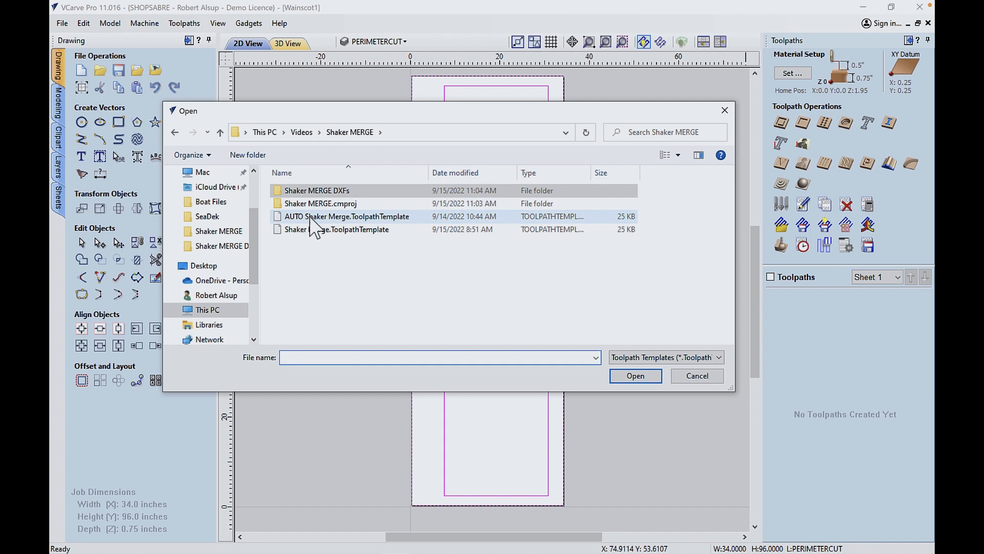
pyautogui.click(314, 218)
pyautogui.click(636, 376)
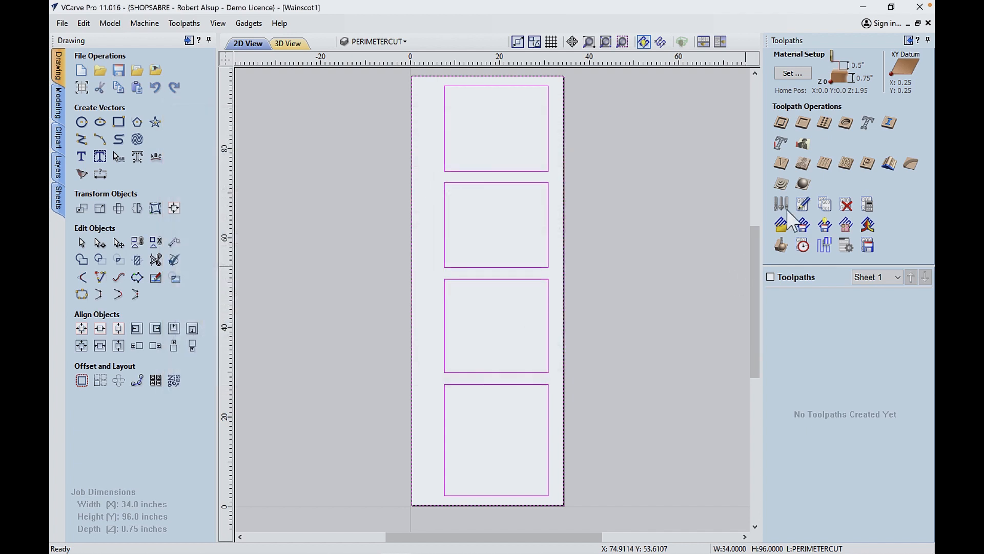
# Step: Recalculate all toolpaths of the wainscot job, accepting the perimeter cut through the material
pyautogui.click(867, 204)
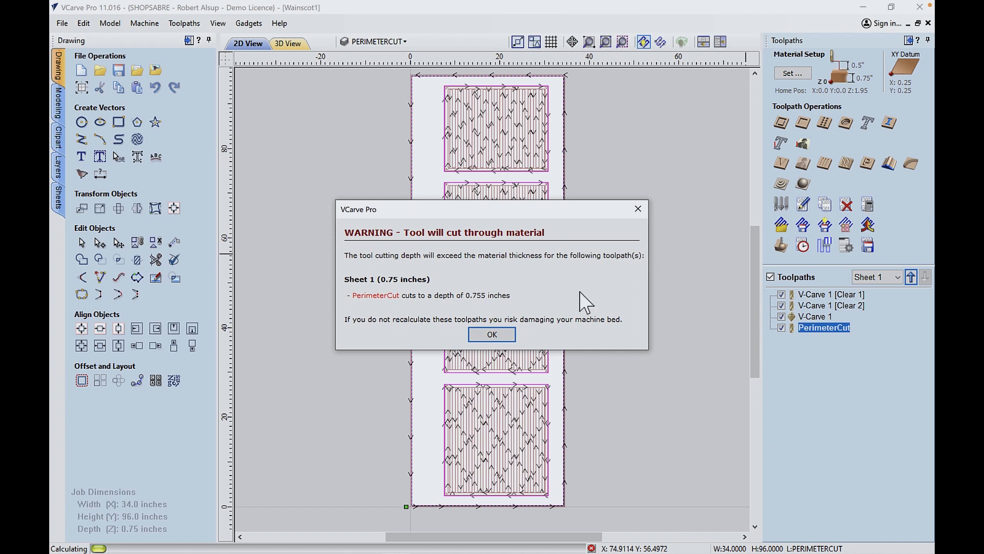
pyautogui.click(497, 334)
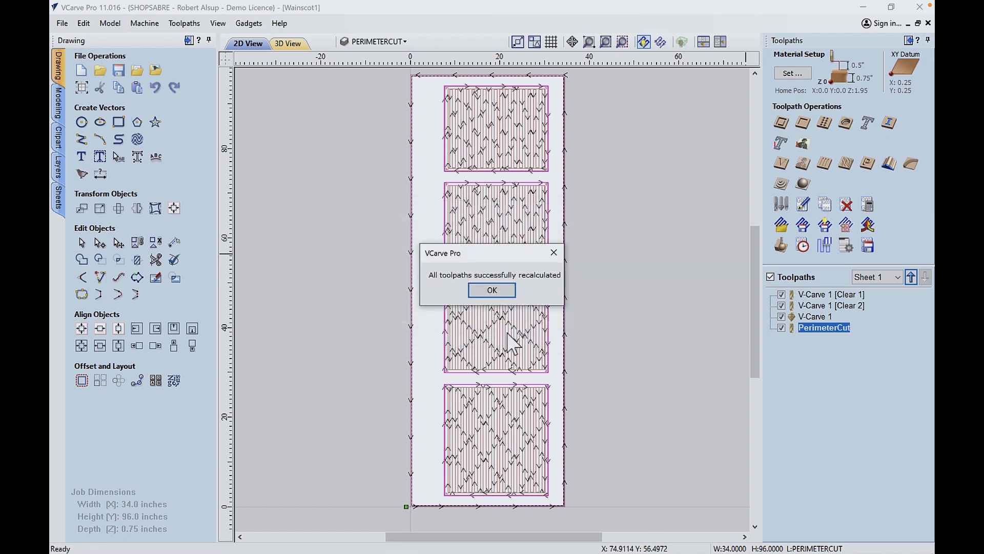
pyautogui.click(496, 291)
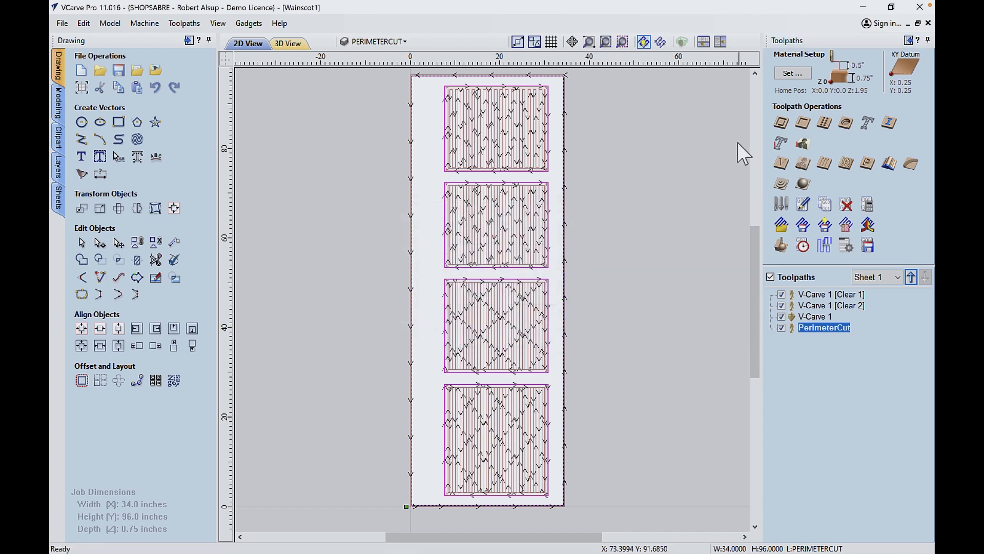
# Step: Simulate all wainscot toolpaths in an isometric 3D preview with the toolpath lines hidden
pyautogui.scroll(-3, 778, 249)
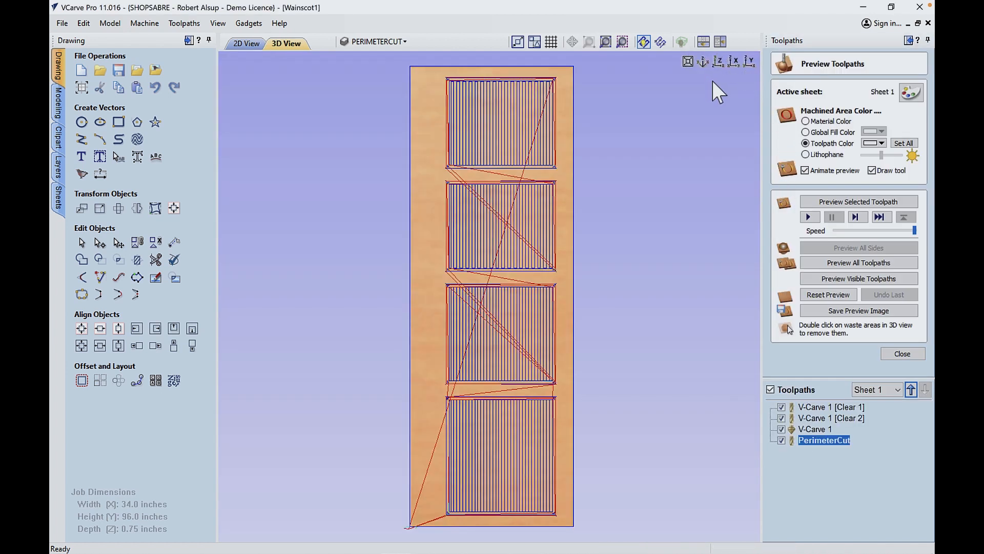
pyautogui.click(702, 61)
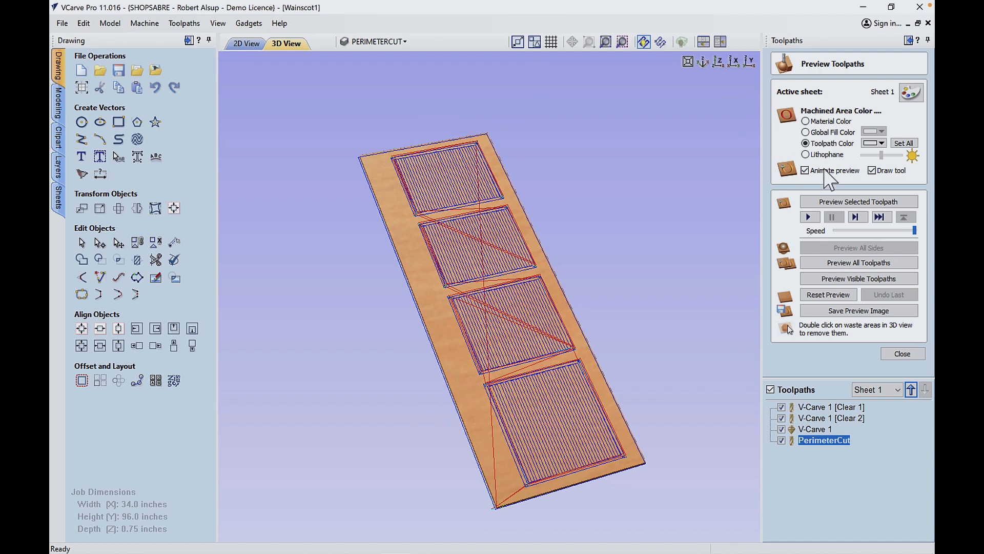
pyautogui.click(770, 389)
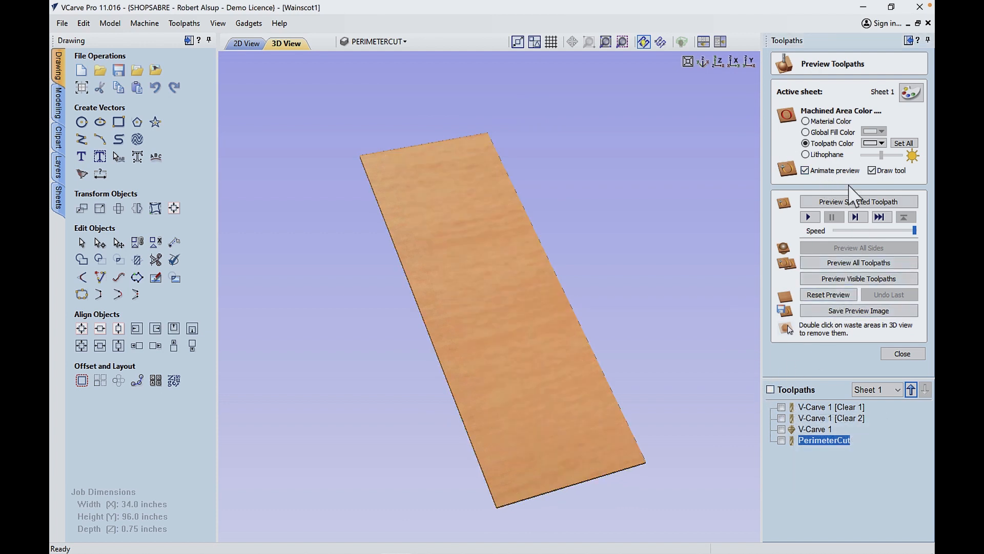
pyautogui.click(855, 263)
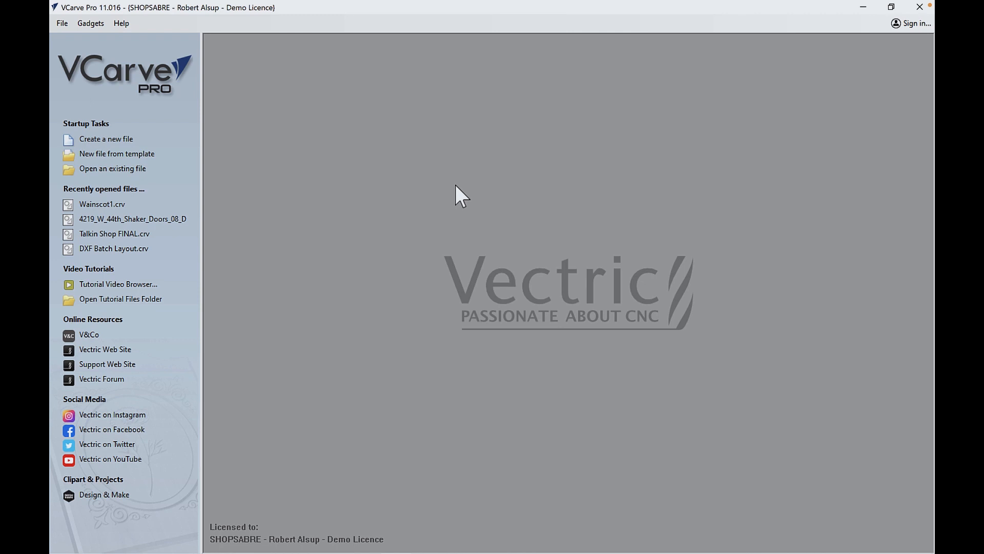
# Step: Import the Shaker MERGE DXFs folder with the DXF Batch Processor gadget into a 49 x 97 x 0.75 inch drawing, 3 per row with 4-inch gaps
pyautogui.click(85, 26)
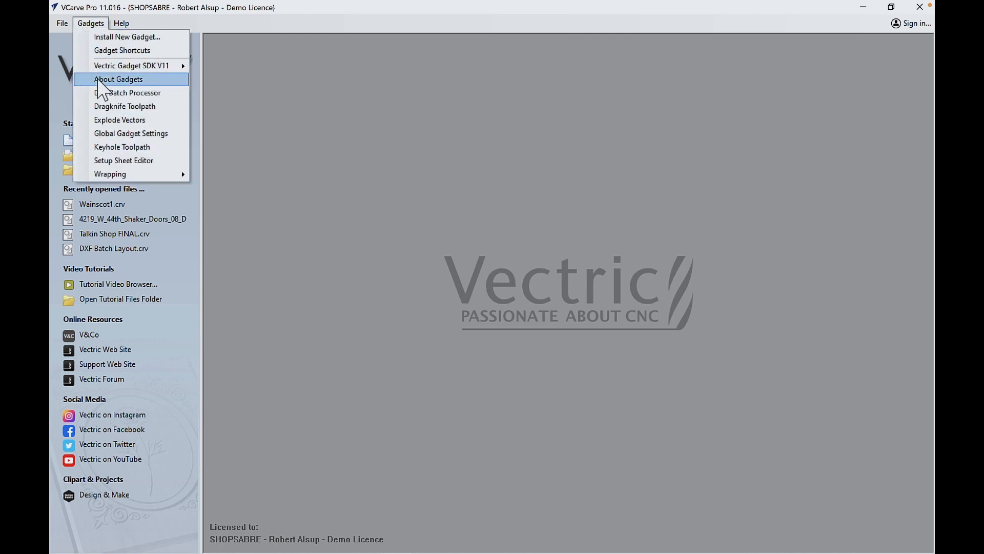
pyautogui.click(102, 92)
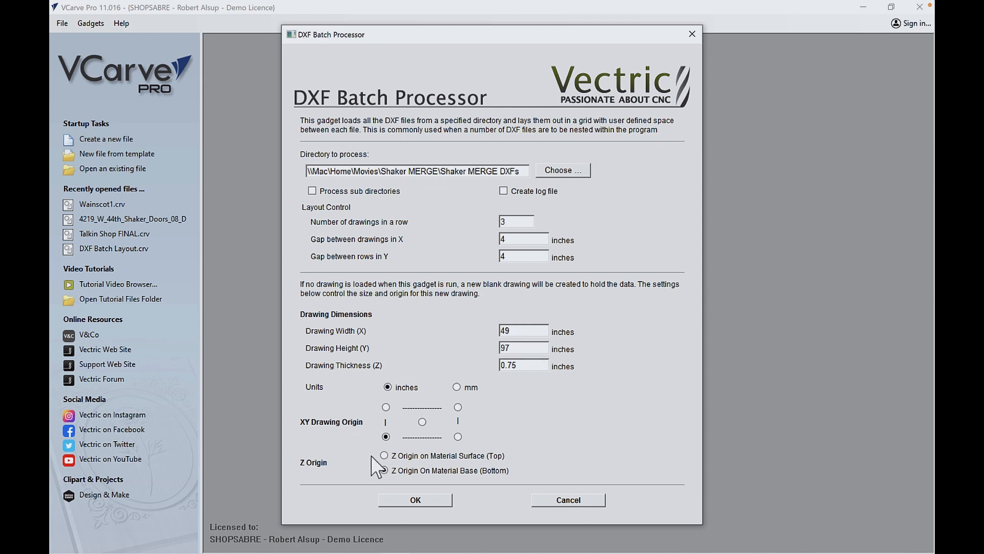
pyautogui.click(393, 495)
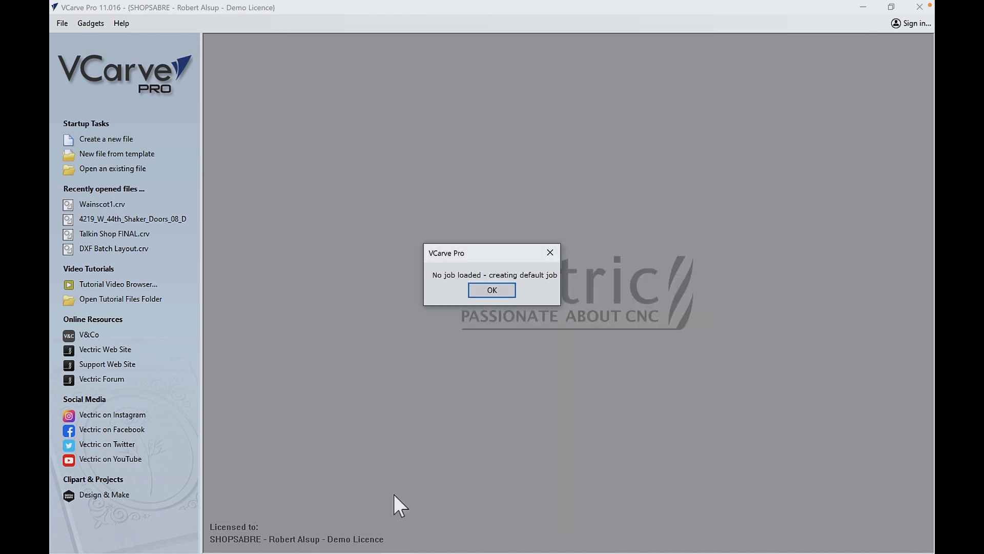
pyautogui.click(475, 294)
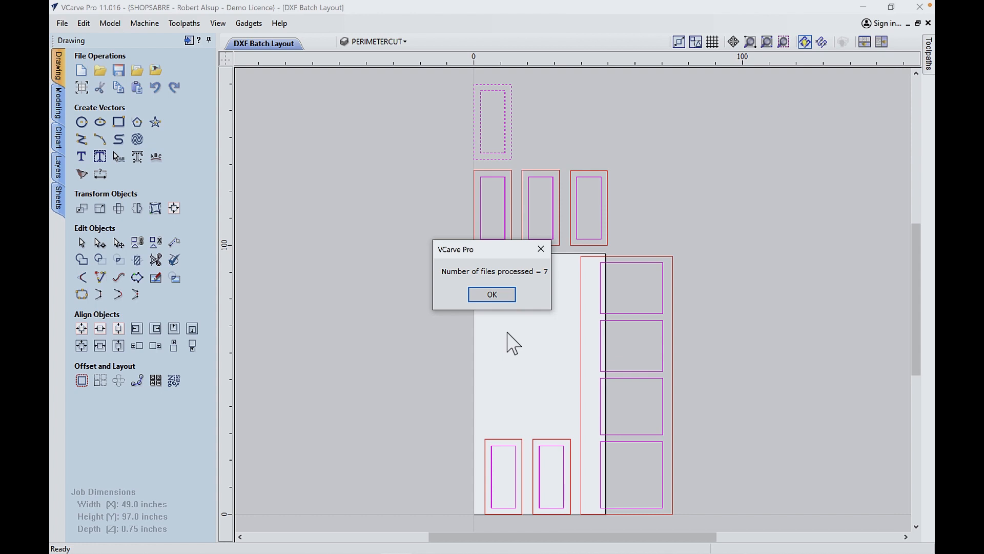
pyautogui.click(493, 297)
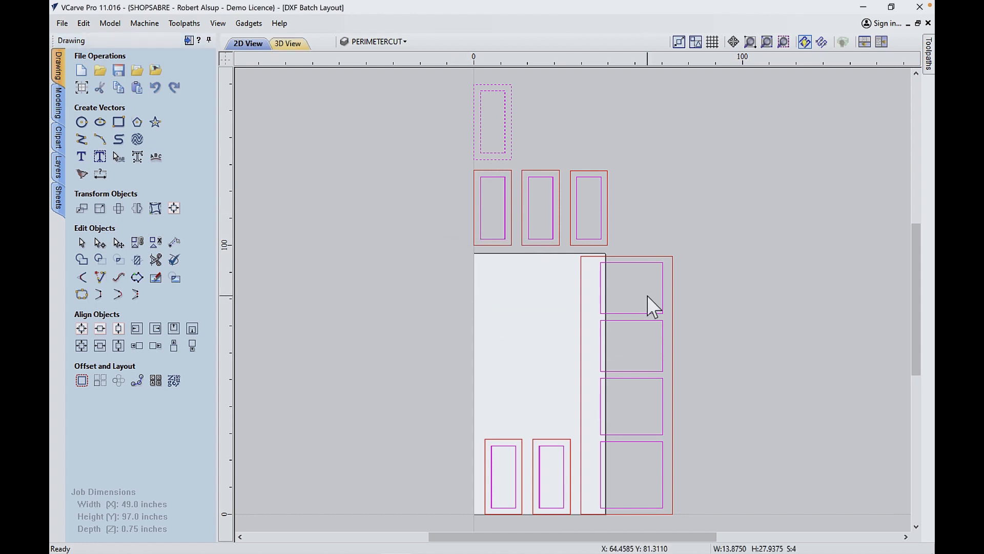
# Step: Nest all imported parts onto sheets with 0.375 inch tool diameter, 0.1 inch clearance and 0.125 inch border gap, removing the originals
pyautogui.scroll(-1, 433, 309)
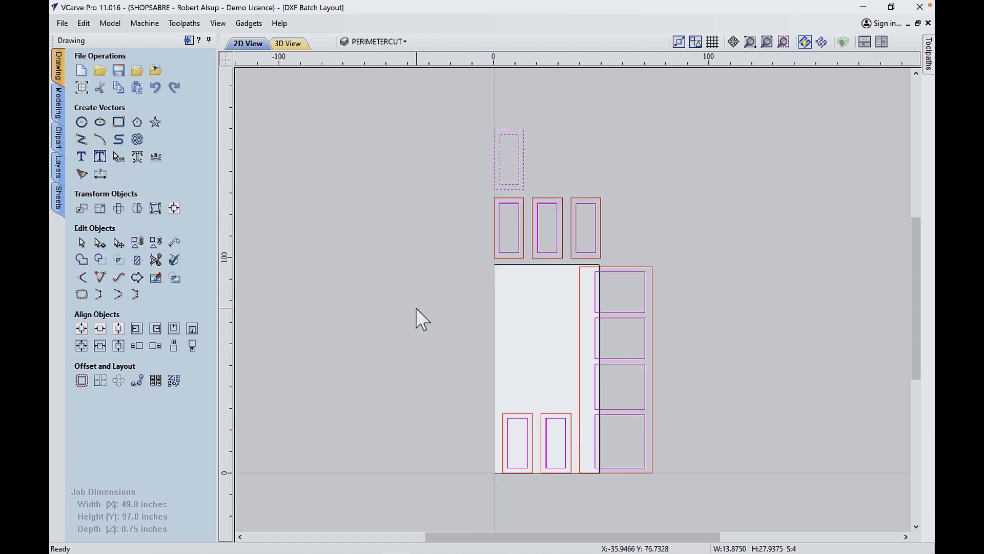
pyautogui.moveTo(428, 108)
pyautogui.mouseDown()
pyautogui.moveTo(549, 347)
pyautogui.moveTo(690, 507)
pyautogui.mouseUp()
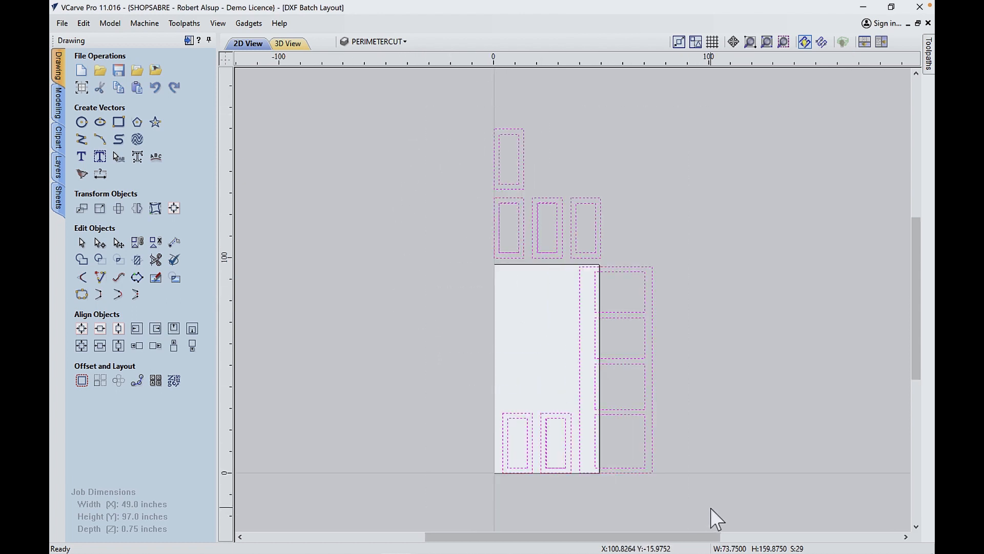
pyautogui.click(175, 381)
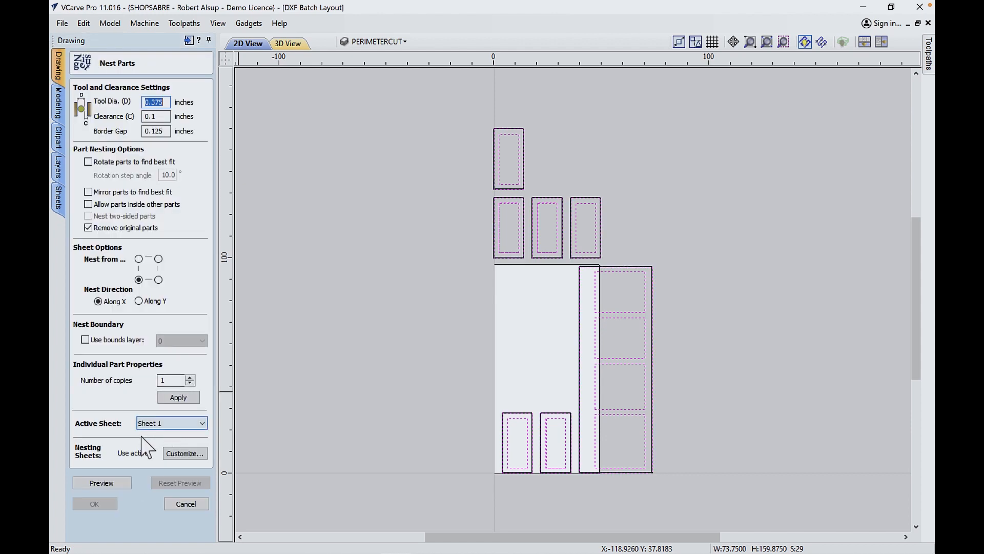
pyautogui.click(100, 484)
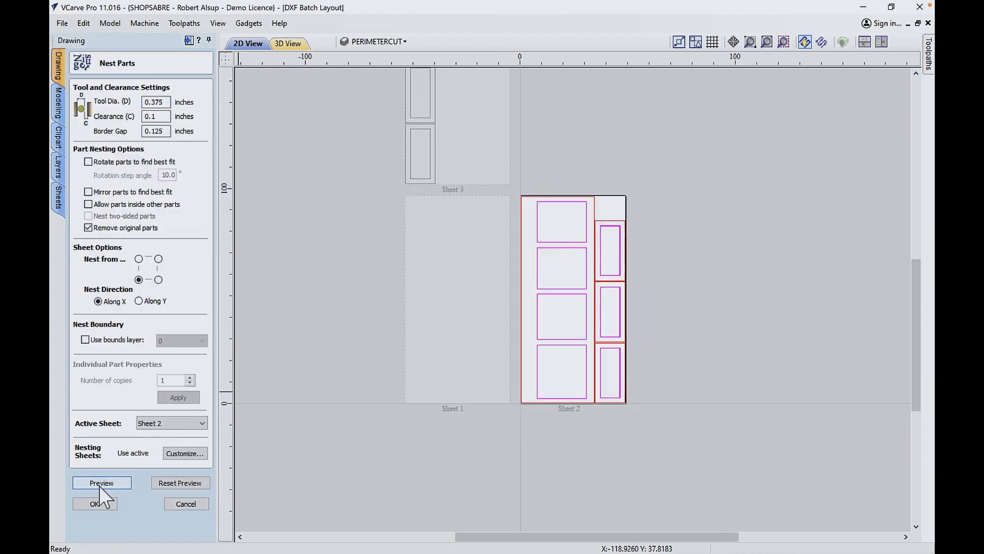
pyautogui.click(95, 504)
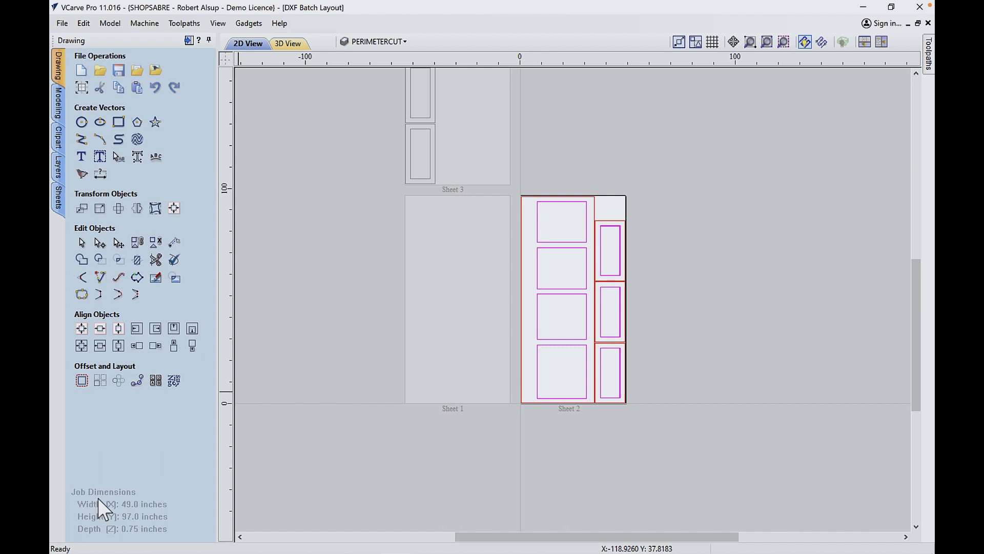
# Step: Load the AUTO Shaker Merge toolpath template, apply it to all nested sheets and accept the perimeter cuts through the material
pyautogui.moveTo(494, 330); pyautogui.dragTo(553, 405, button='middle')
pyautogui.scroll(-1, 553, 405)
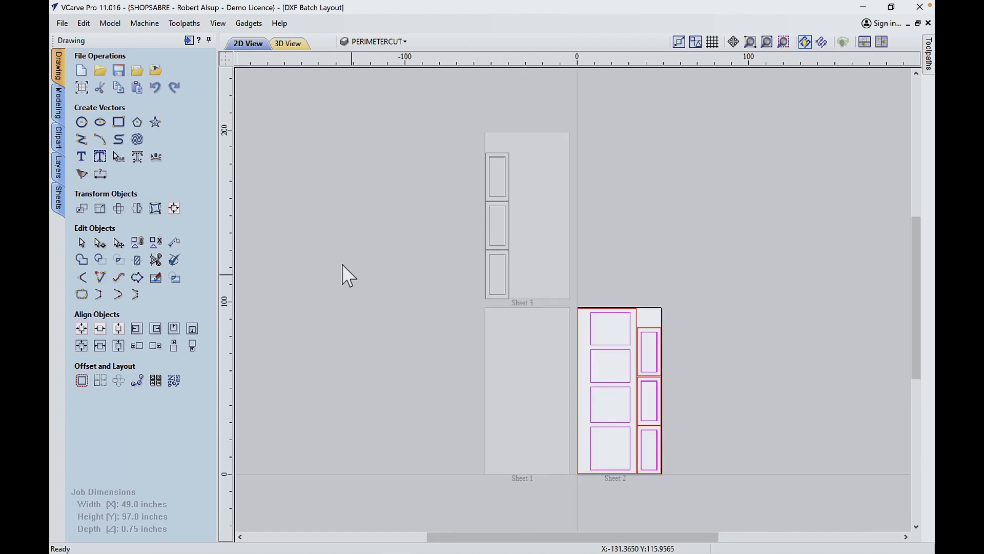
pyautogui.scroll(2, 687, 410)
pyautogui.moveTo(674, 420); pyautogui.dragTo(652, 355, button='middle')
pyautogui.scroll(1, 703, 402)
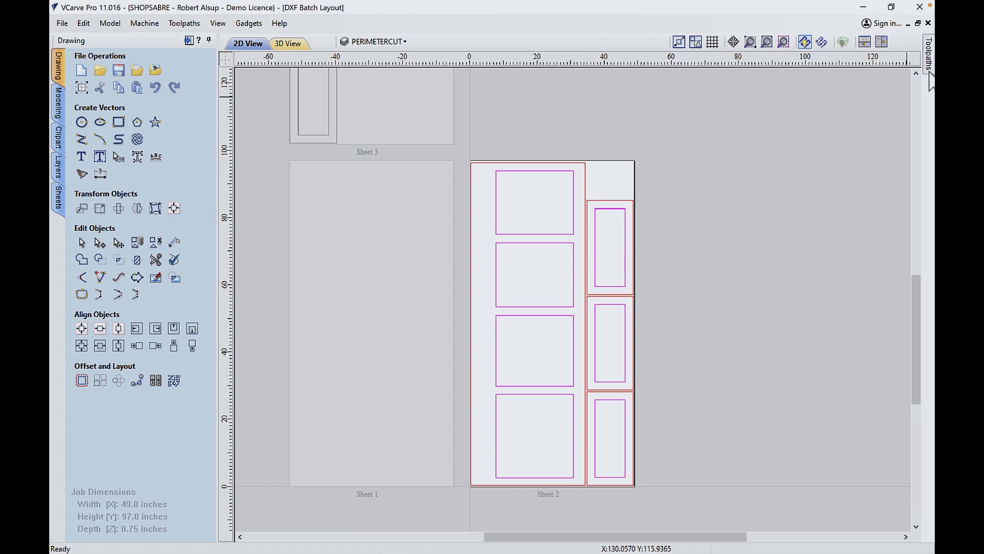
pyautogui.moveTo(929, 67)
pyautogui.click(915, 40)
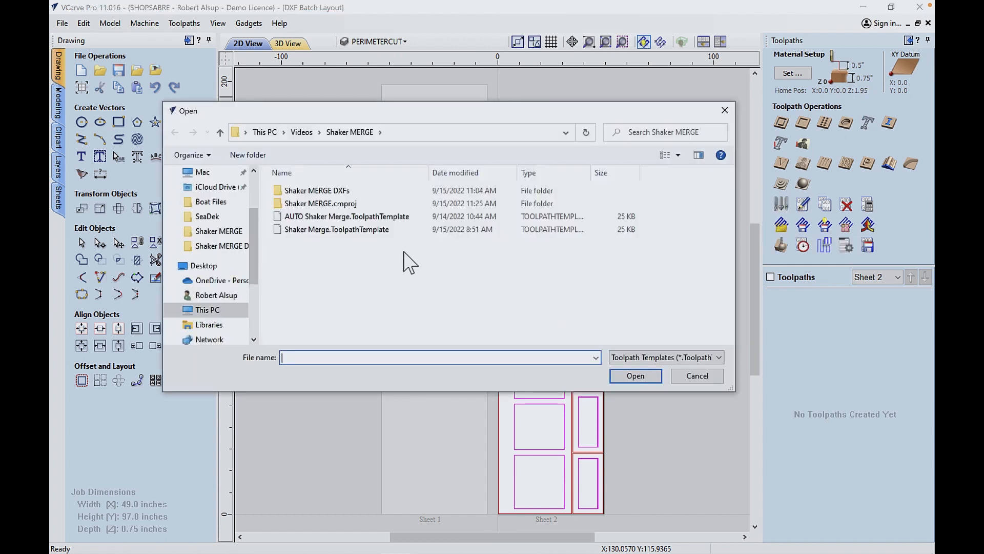
pyautogui.click(369, 217)
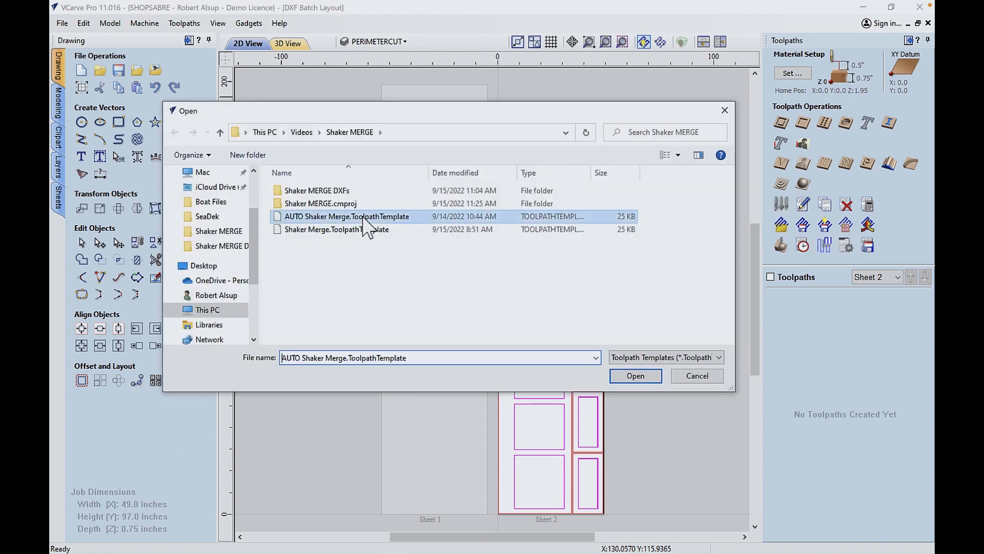
pyautogui.click(640, 377)
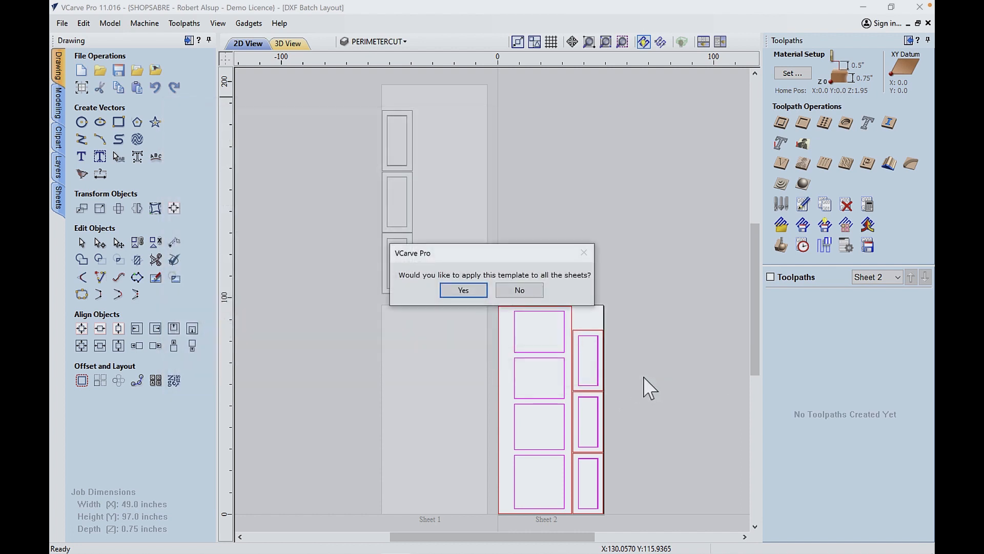
pyautogui.click(465, 292)
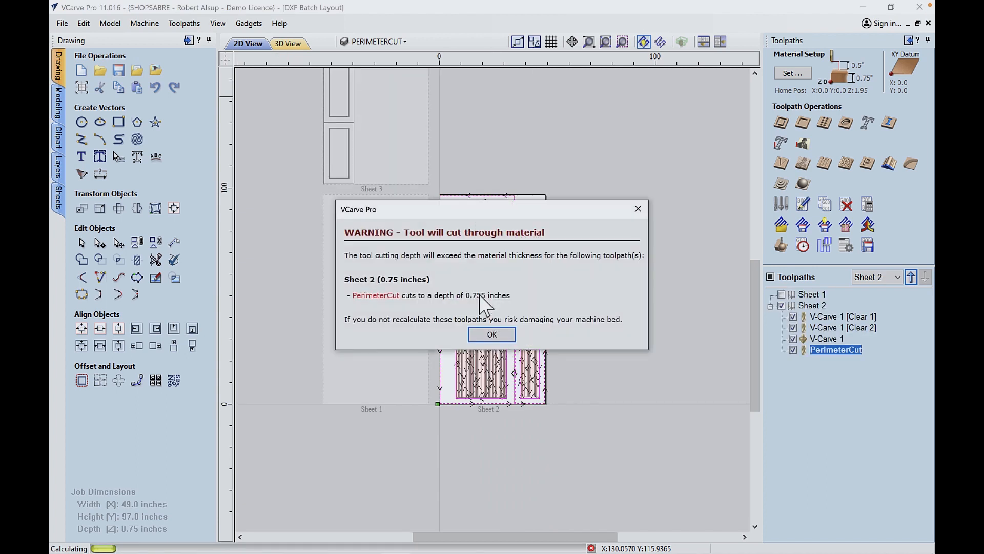
pyautogui.click(485, 336)
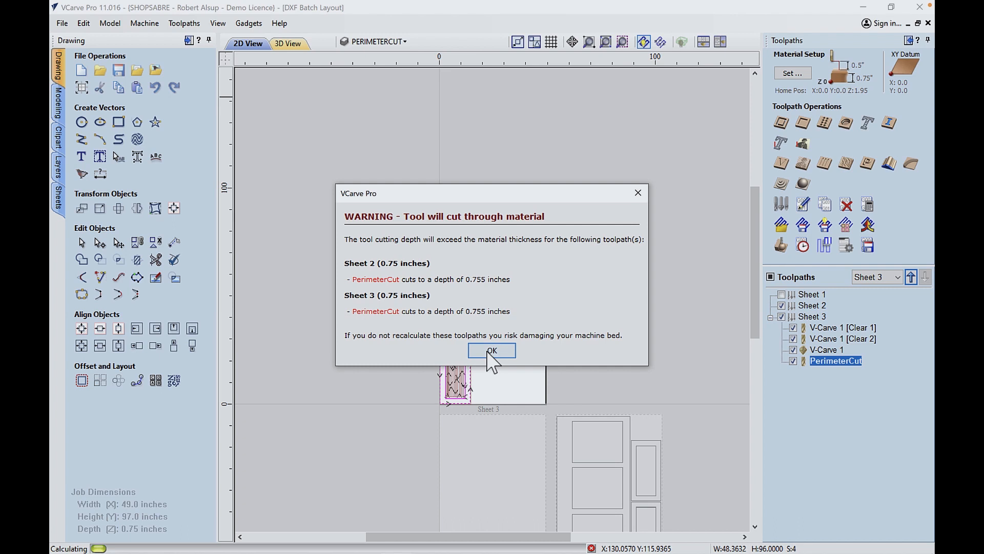
pyautogui.click(486, 349)
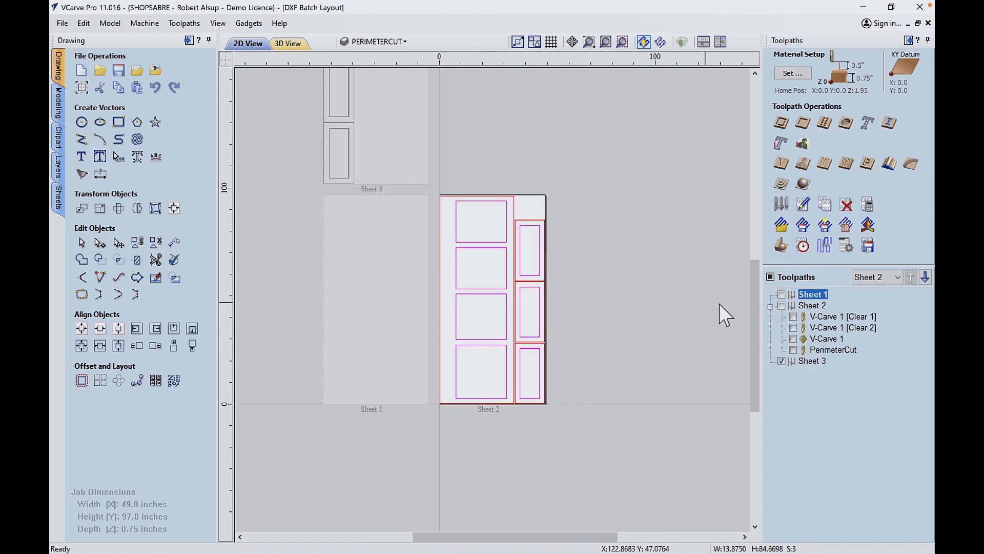
# Step: Simulate all Sheet 2 toolpaths in an isometric 3D preview and remove the waste piece beside the wainscot panel
pyautogui.click(781, 306)
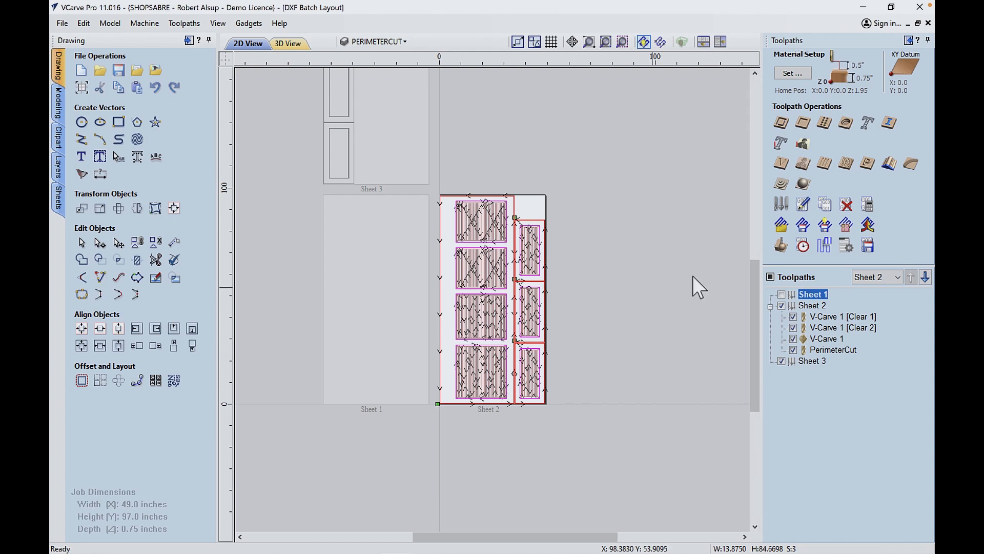
pyautogui.click(780, 247)
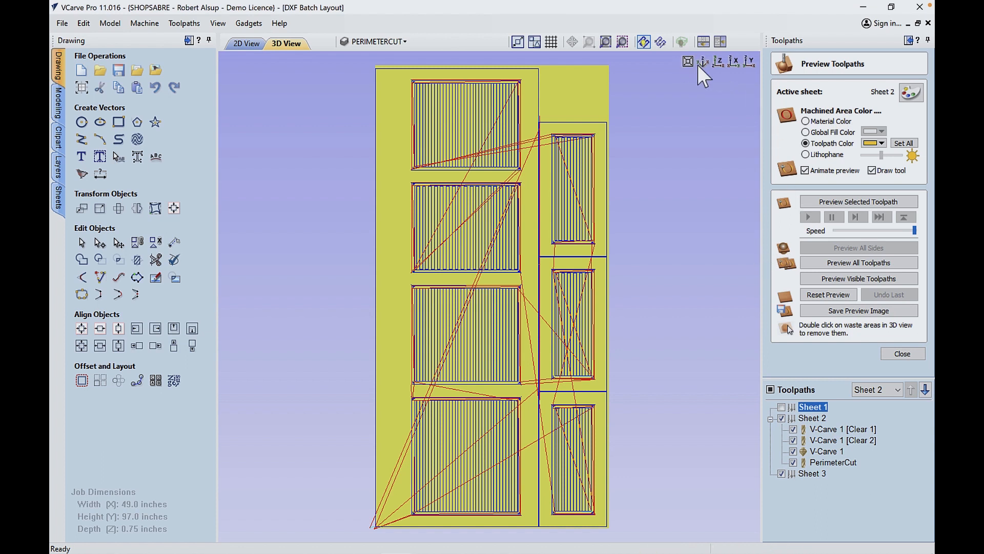
pyautogui.click(703, 62)
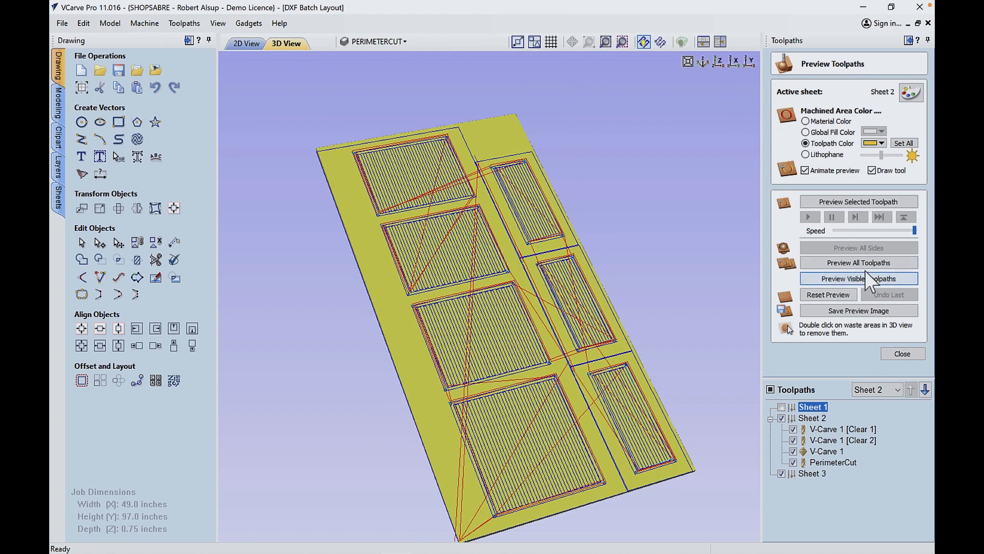
pyautogui.click(854, 262)
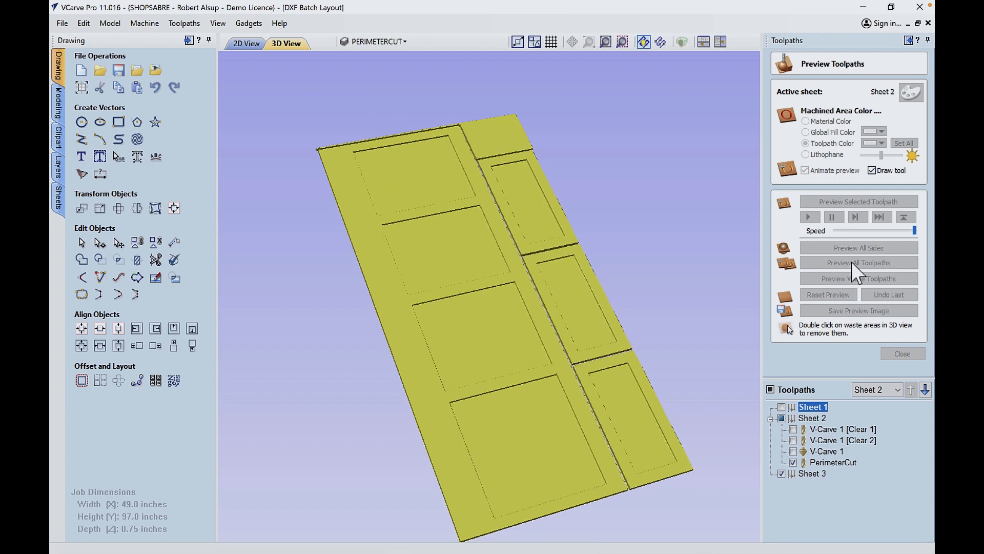
pyautogui.doubleClick(493, 134)
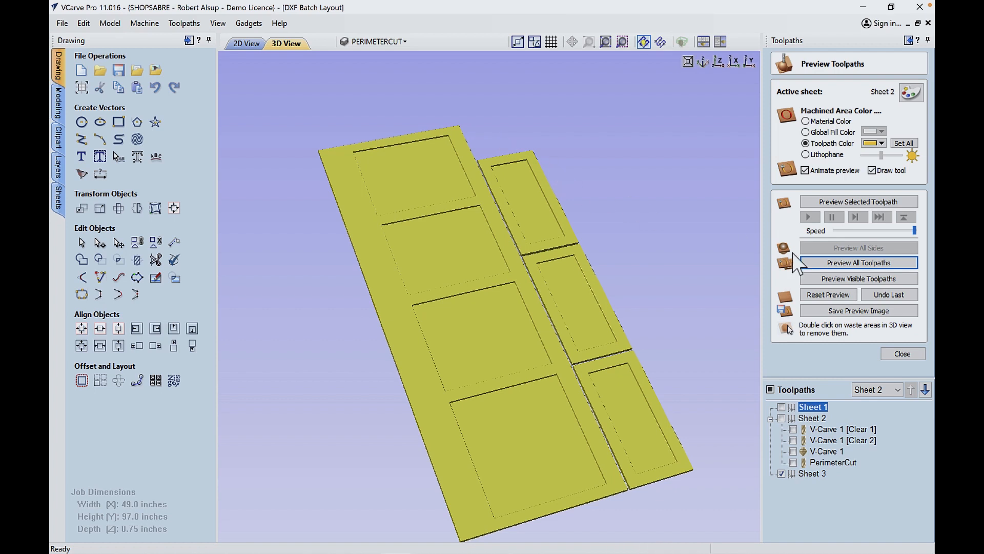
pyautogui.click(902, 354)
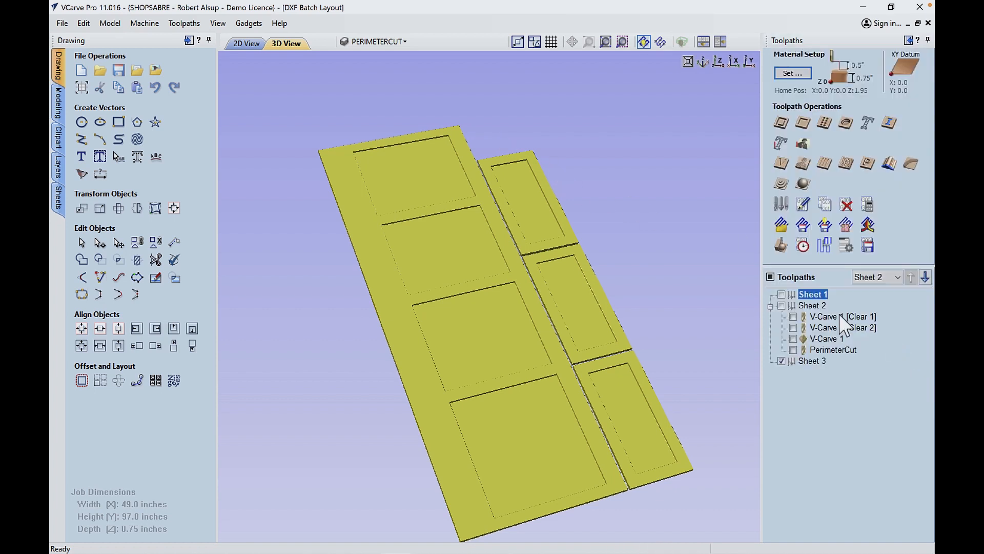
# Step: Save Sheet 2's toolpaths to one file, Sheet 2_DXF Batch Layout.tap, using the ShopSabre ATC Arc (inch) post processor and replacing the existing file
pyautogui.click(867, 245)
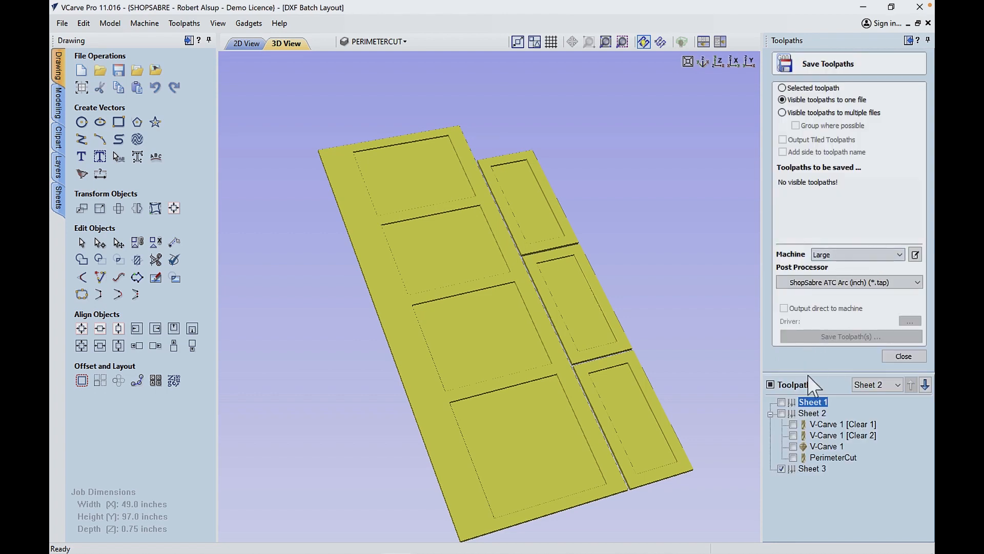
pyautogui.click(782, 414)
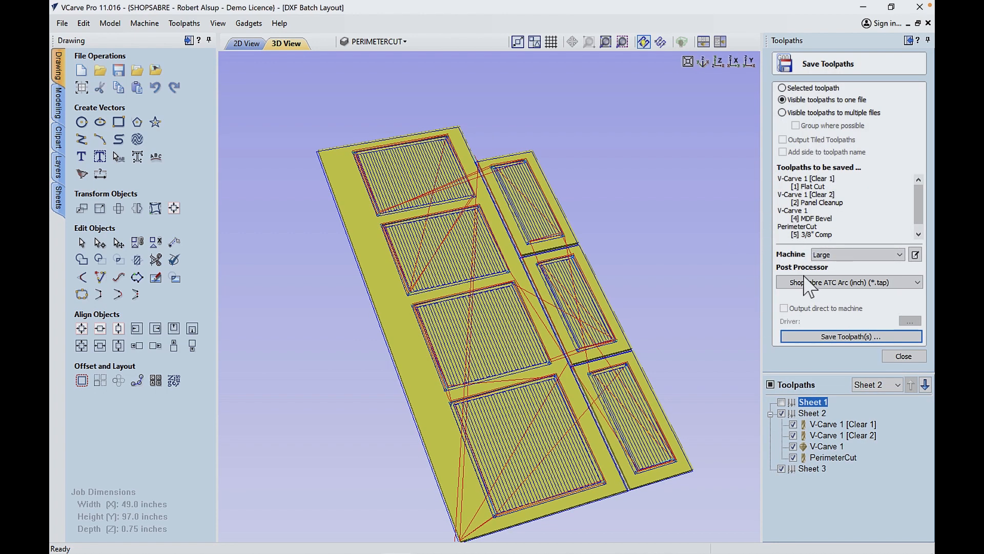
pyautogui.click(809, 337)
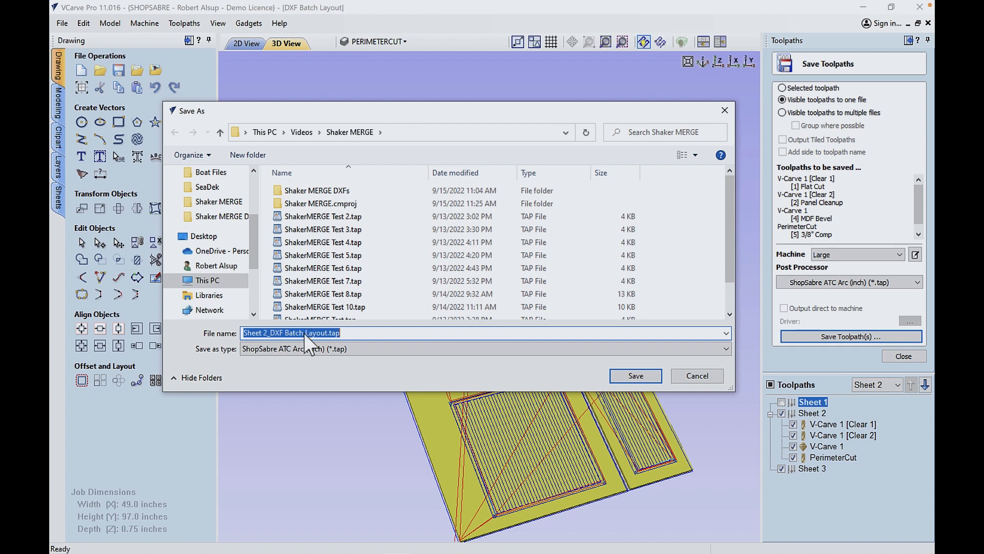
pyautogui.click(648, 378)
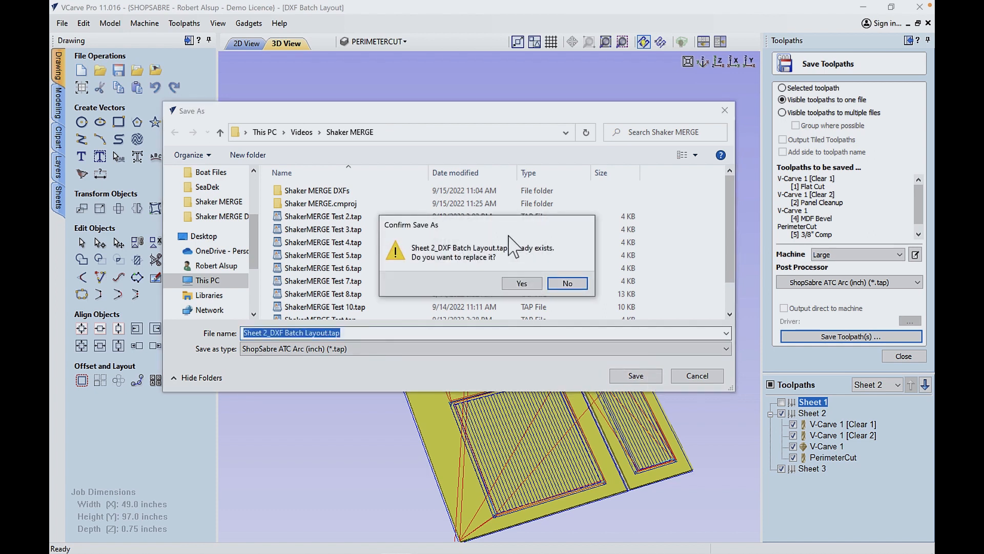
pyautogui.click(523, 283)
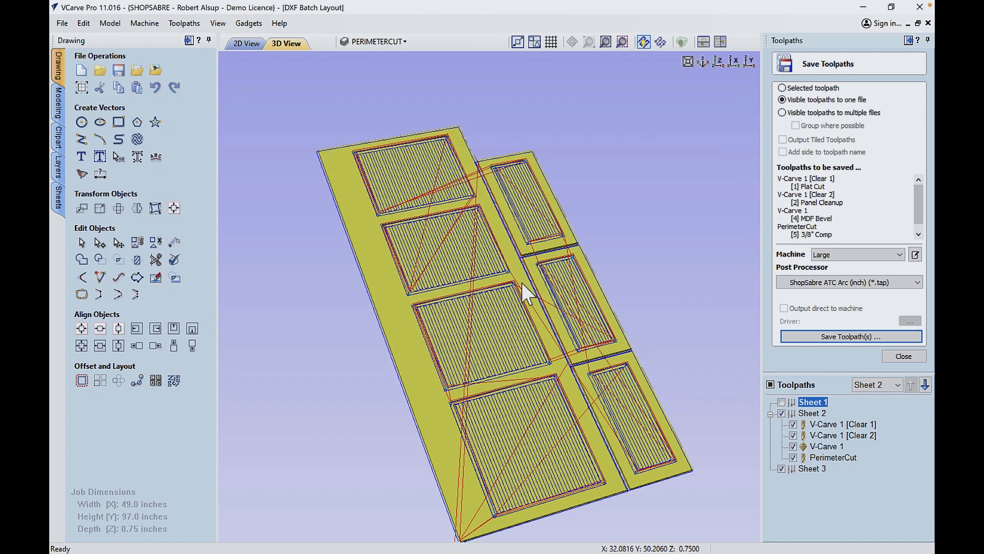